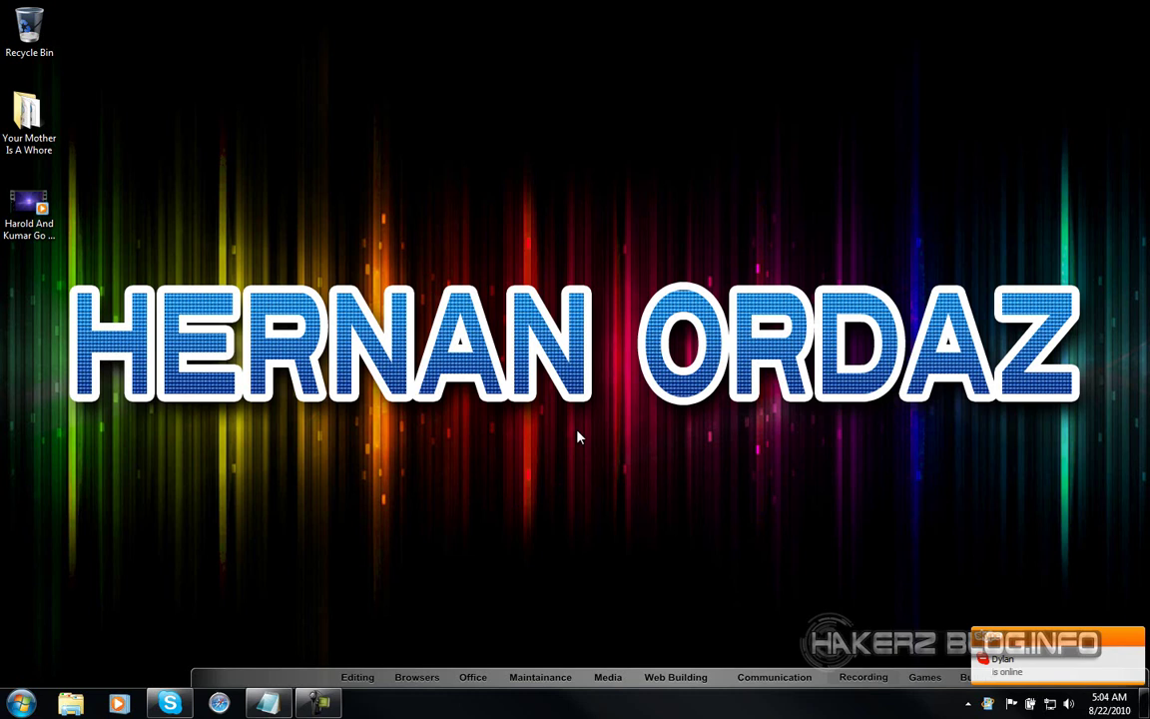
Step: Show the dock's Editing program shortcuts, including Photoshop
mouse_move(407, 683)
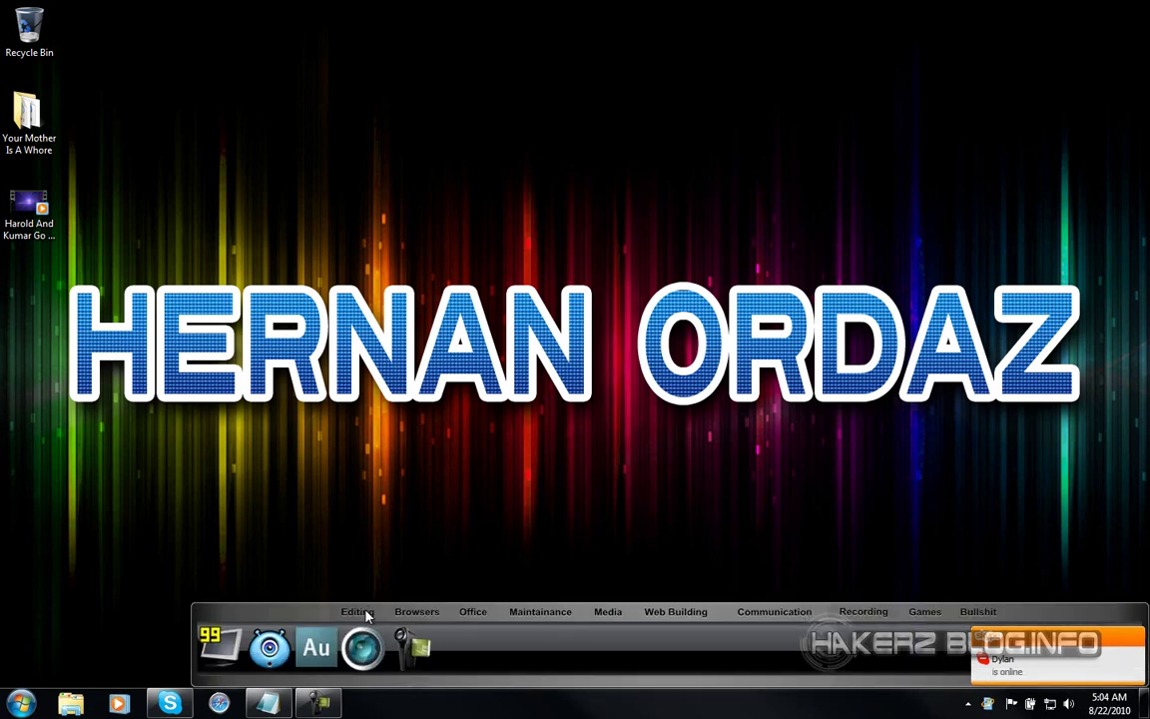
Step: Launch Photoshop and create a new 1440 × 900 px, 100 ppi transparent document
left_click(318, 649)
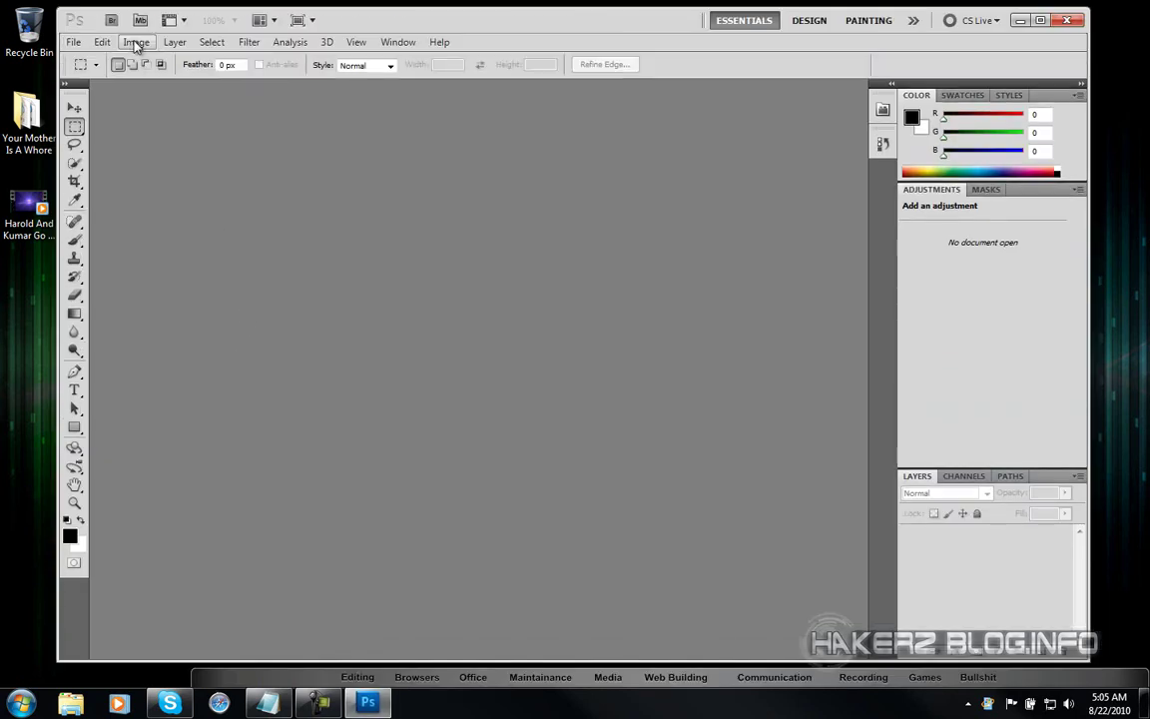
left_click(72, 45)
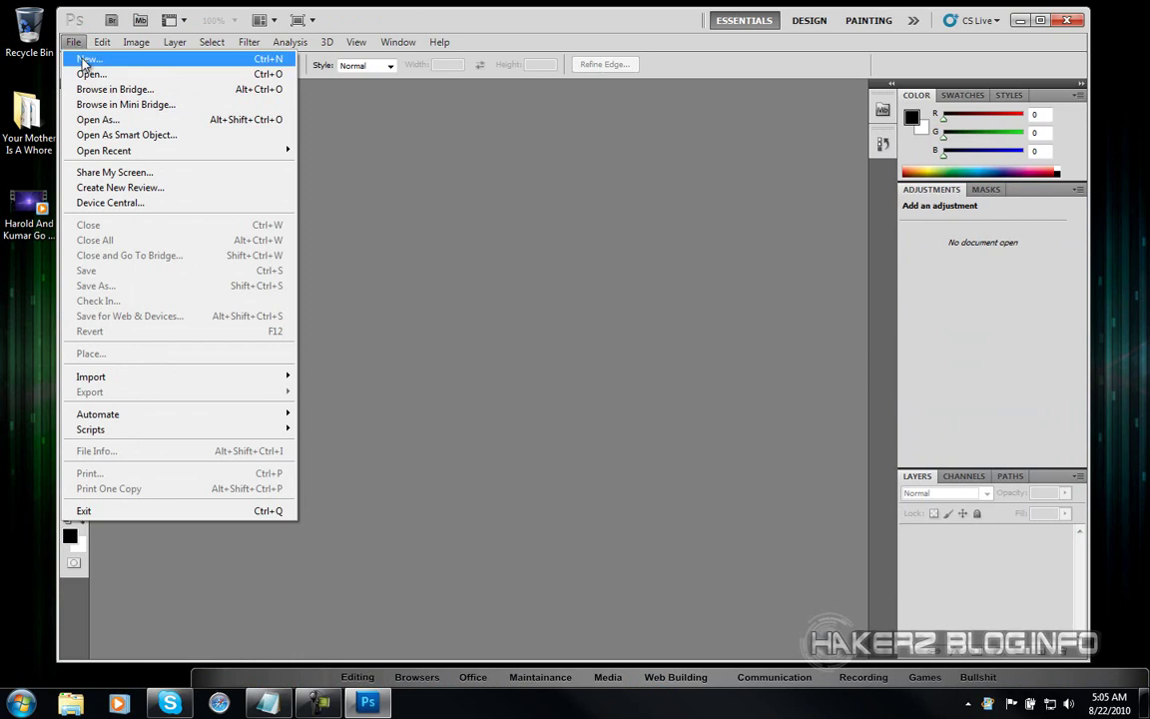
left_click(88, 59)
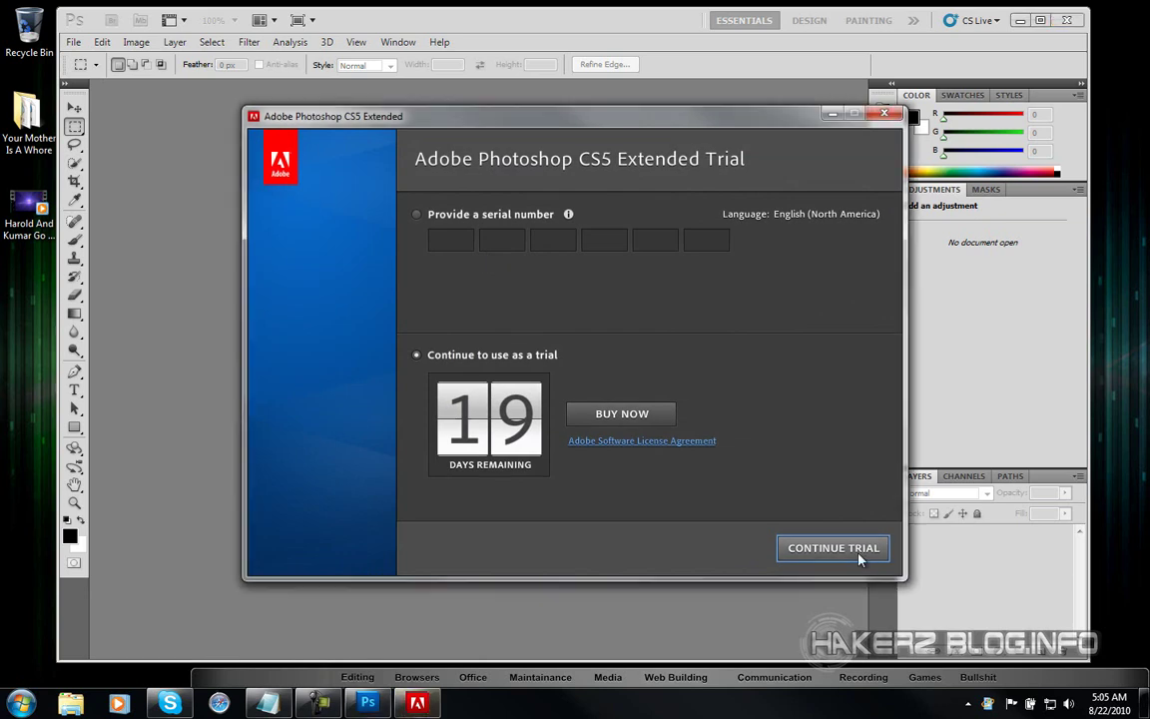
left_click(858, 555)
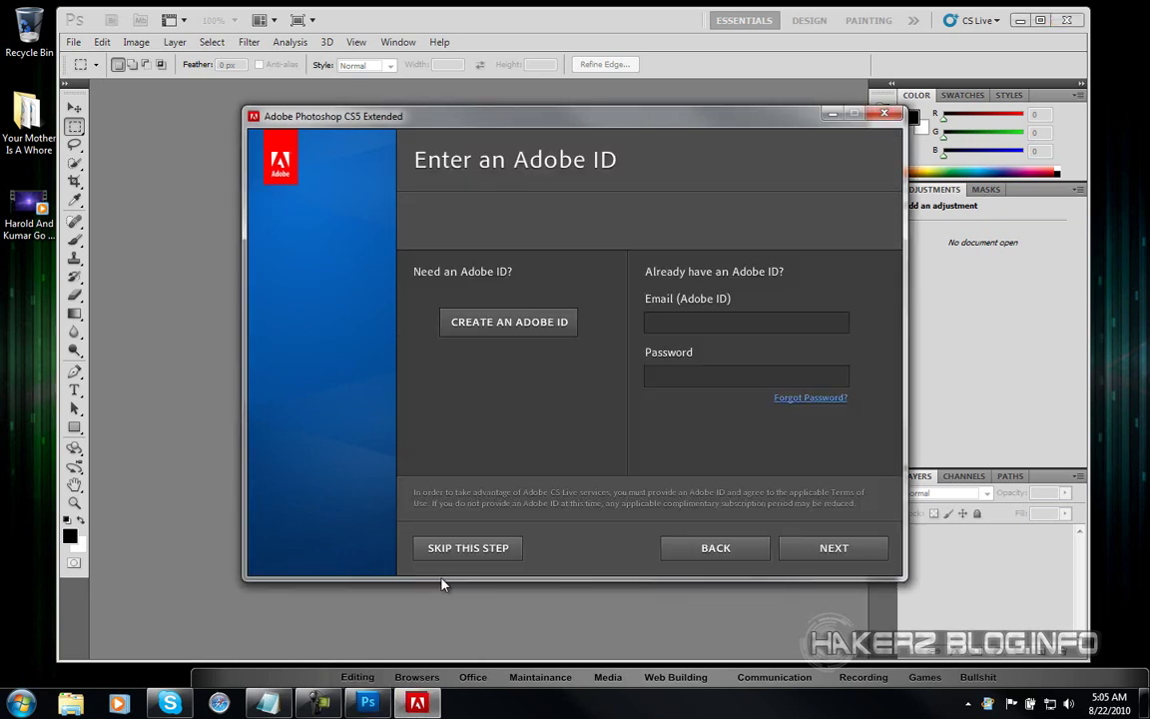
left_click(452, 552)
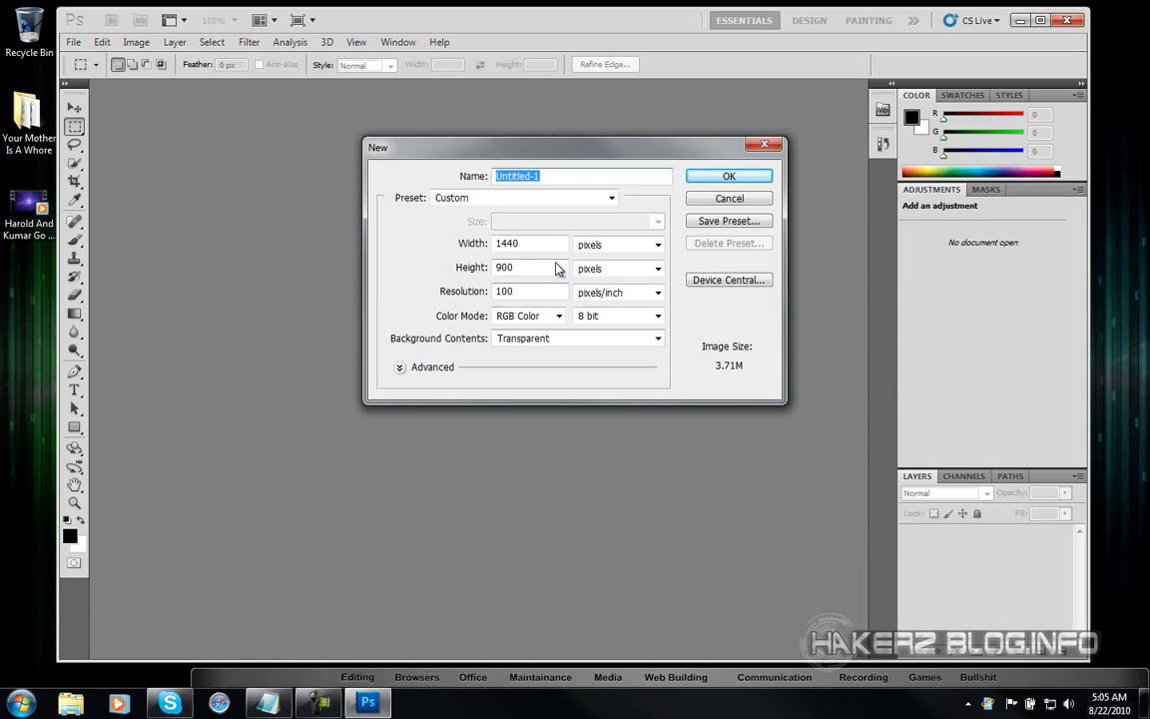
left_click(535, 250)
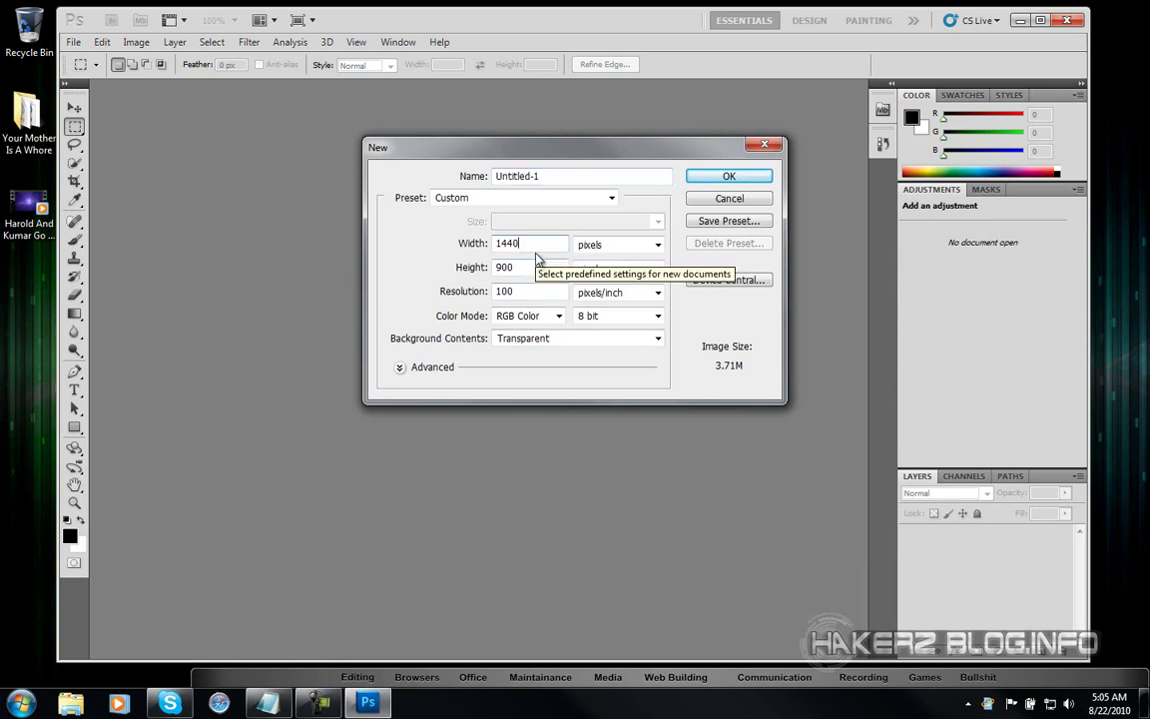
left_click(711, 177)
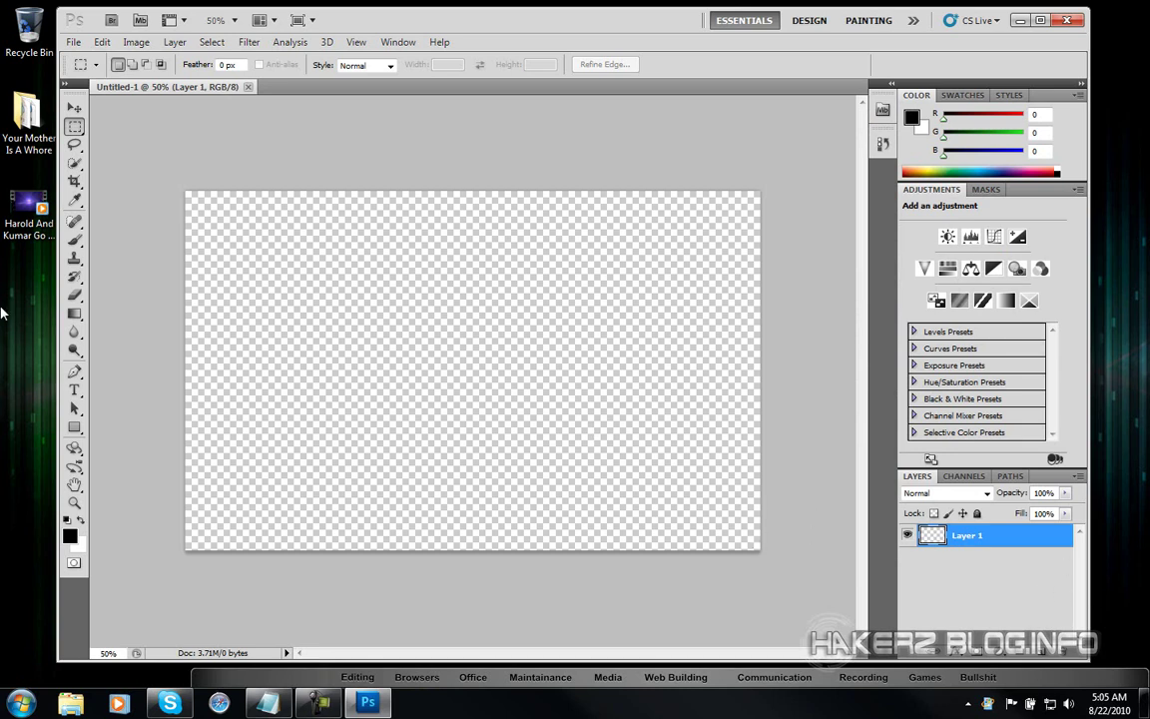
Step: Type KEYBOARD on the canvas in the Turnpike font
left_click(74, 390)
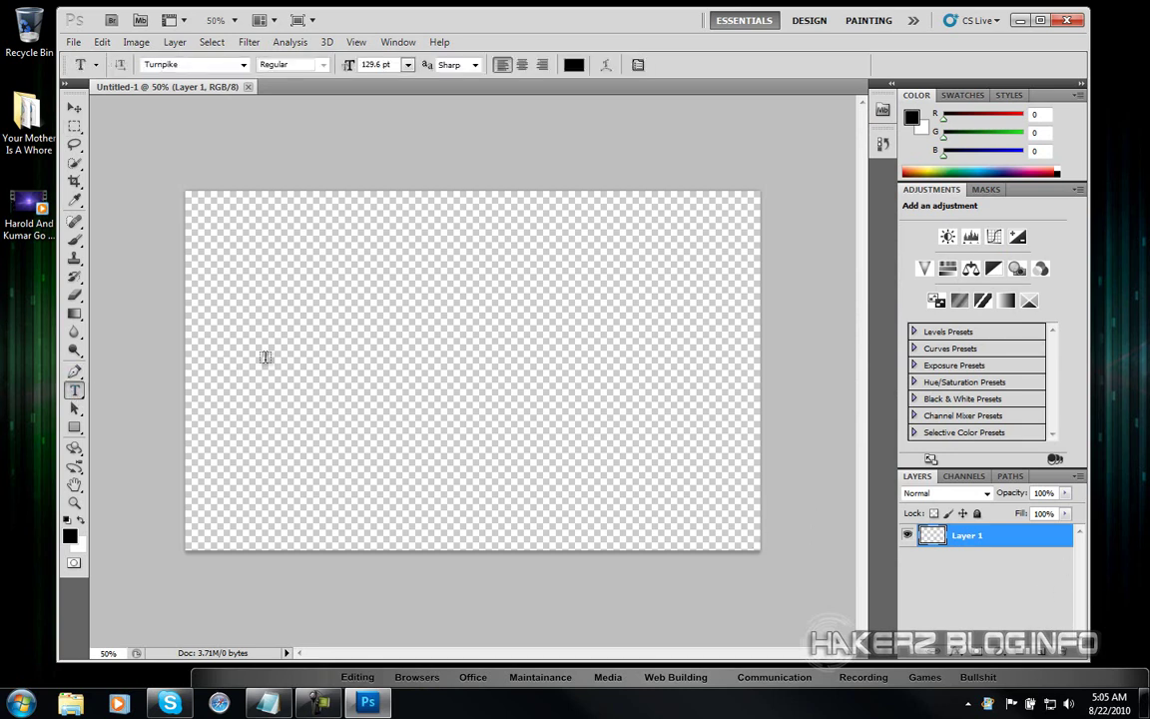
left_click(242, 64)
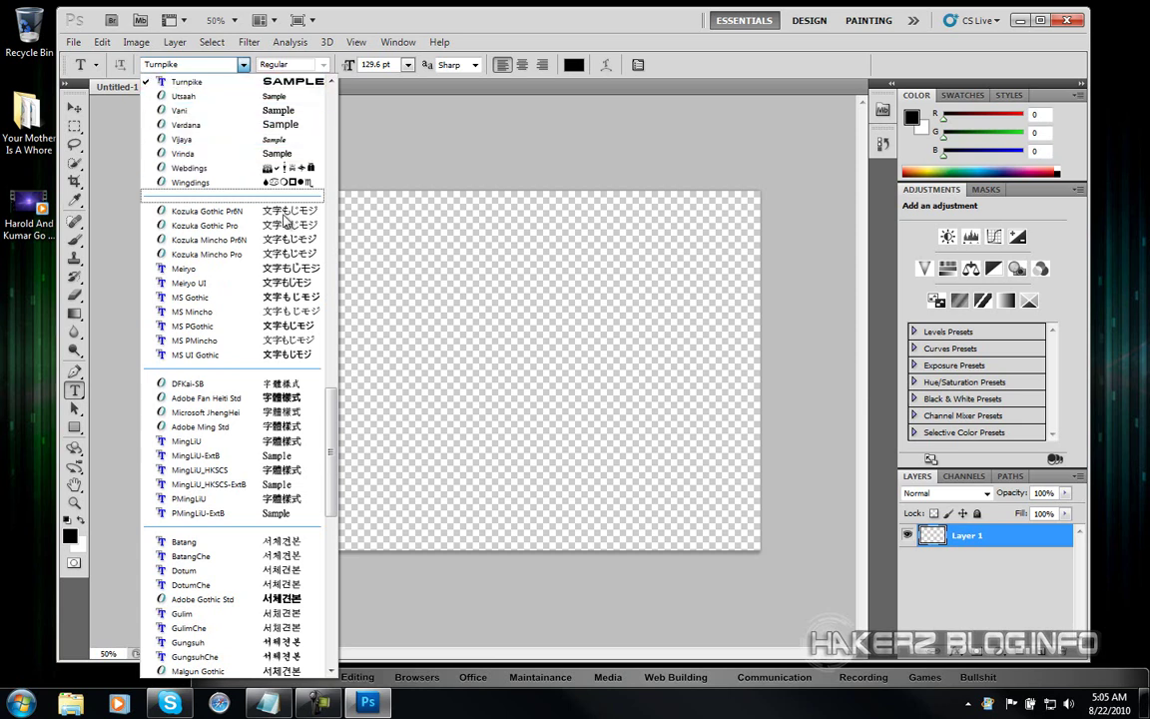
left_click_drag(334, 406, 335, 193)
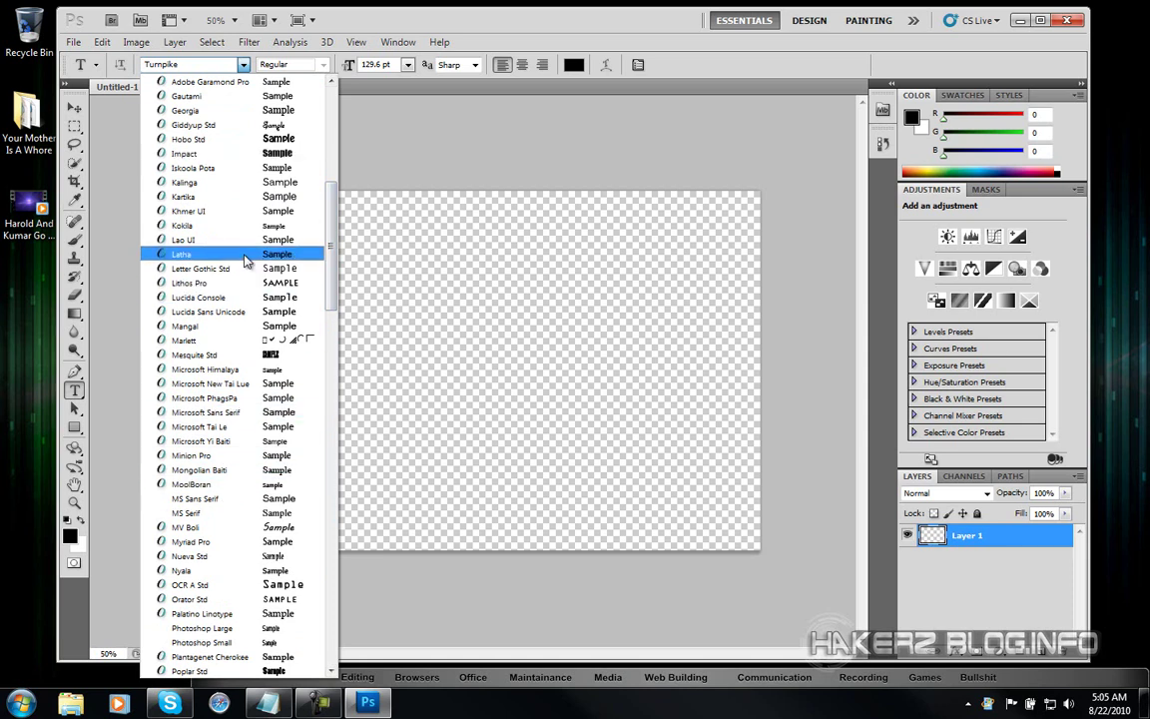
left_click(243, 65)
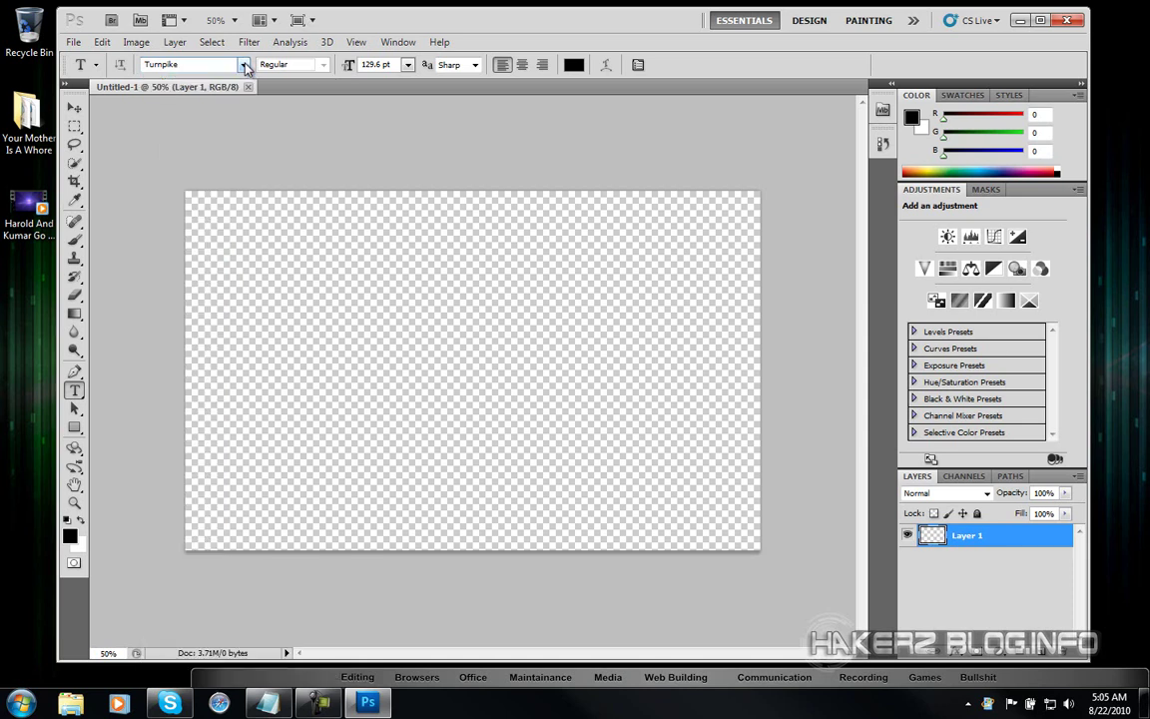
left_click(270, 398)
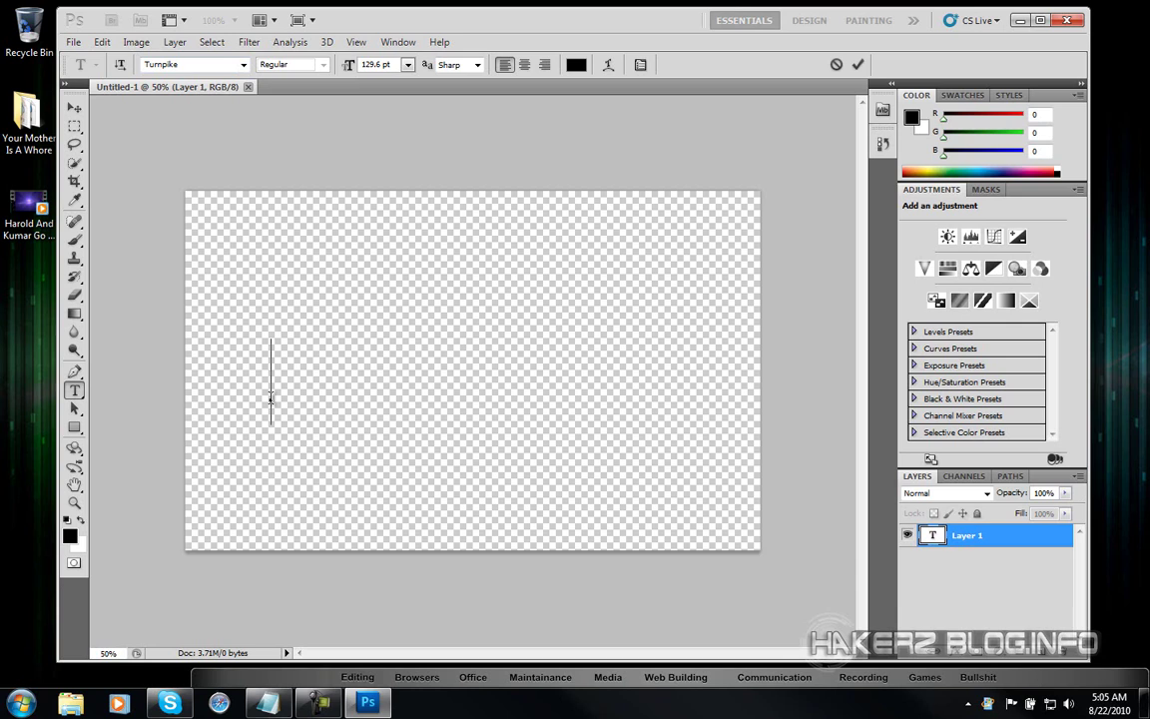
type("KEYBOA")
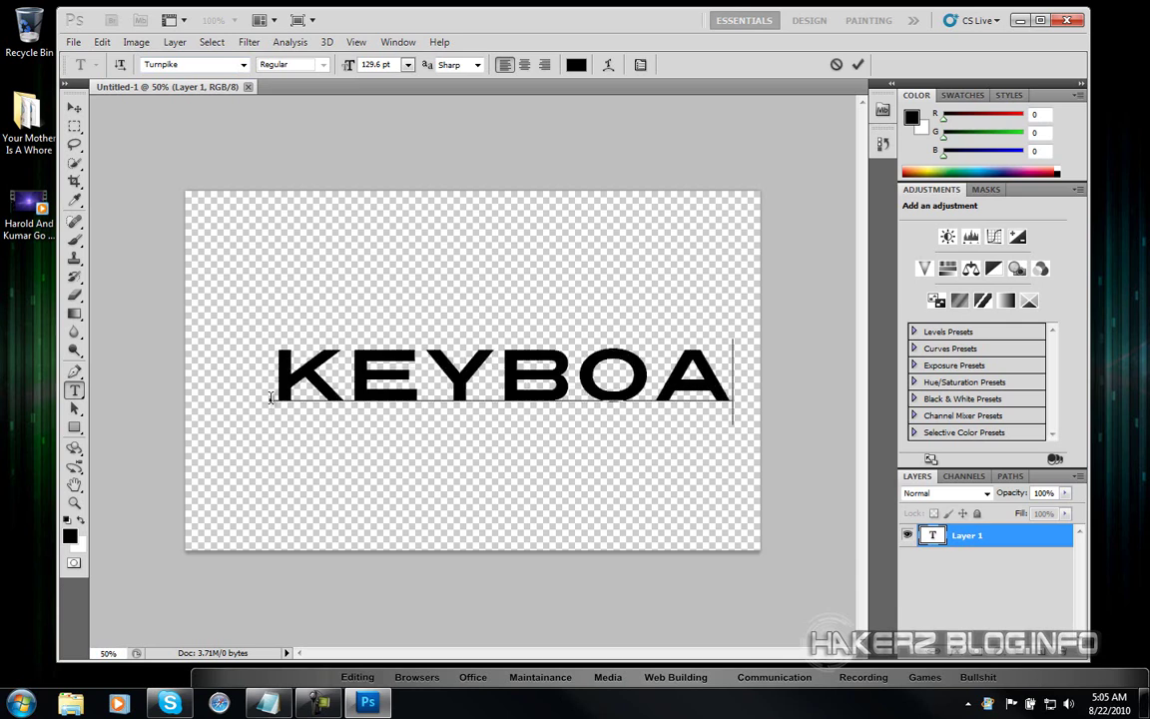
type("RD")
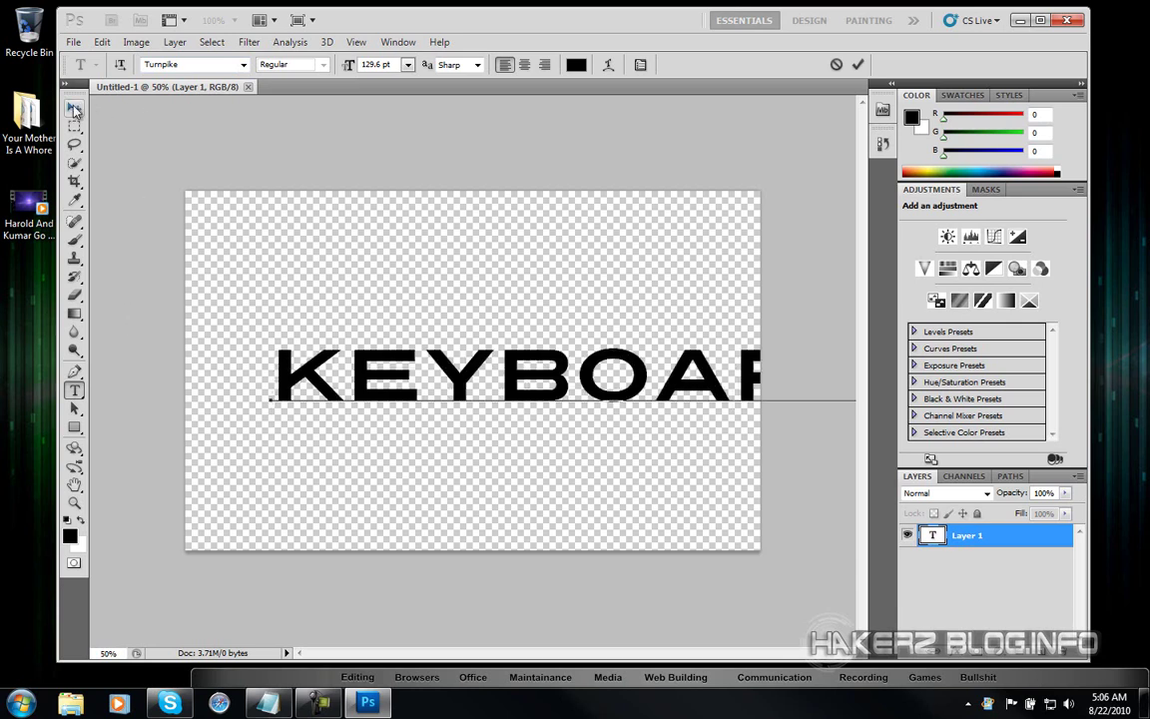
Step: Narrow the KEYBOARD text to fit the canvas and centre it
left_click(75, 108)
left_click_drag(595, 378, 502, 342)
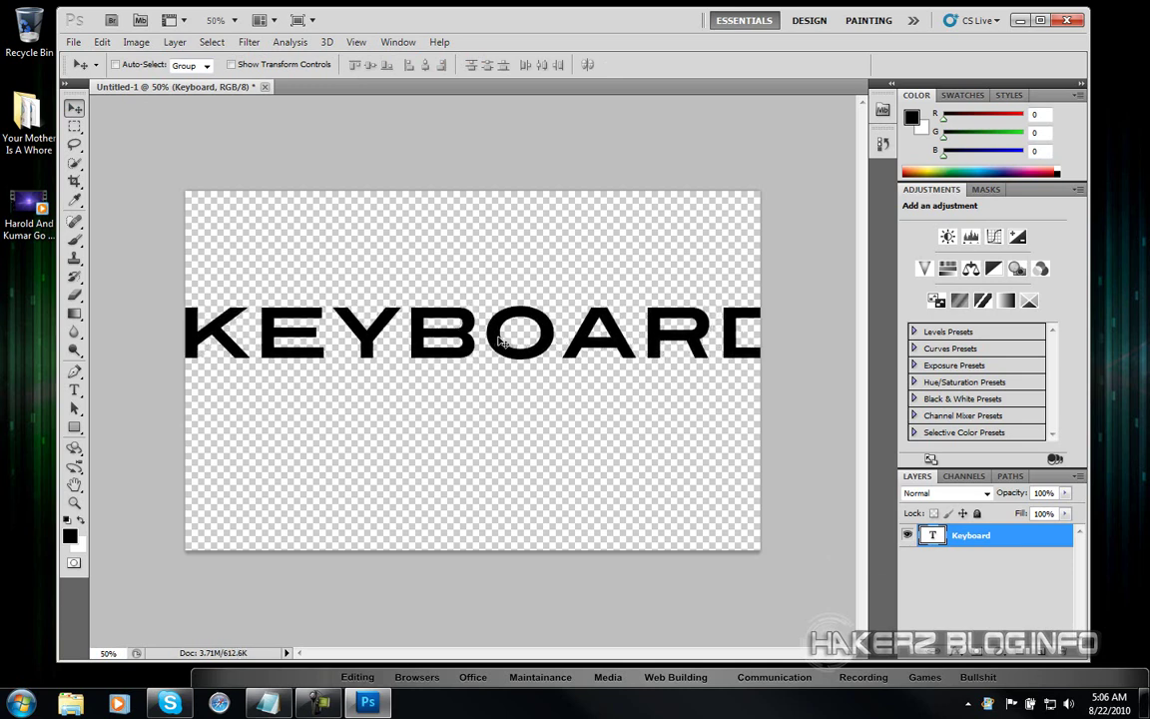
key("ctrl+t")
left_click_drag(796, 340, 740, 340)
key("Return")
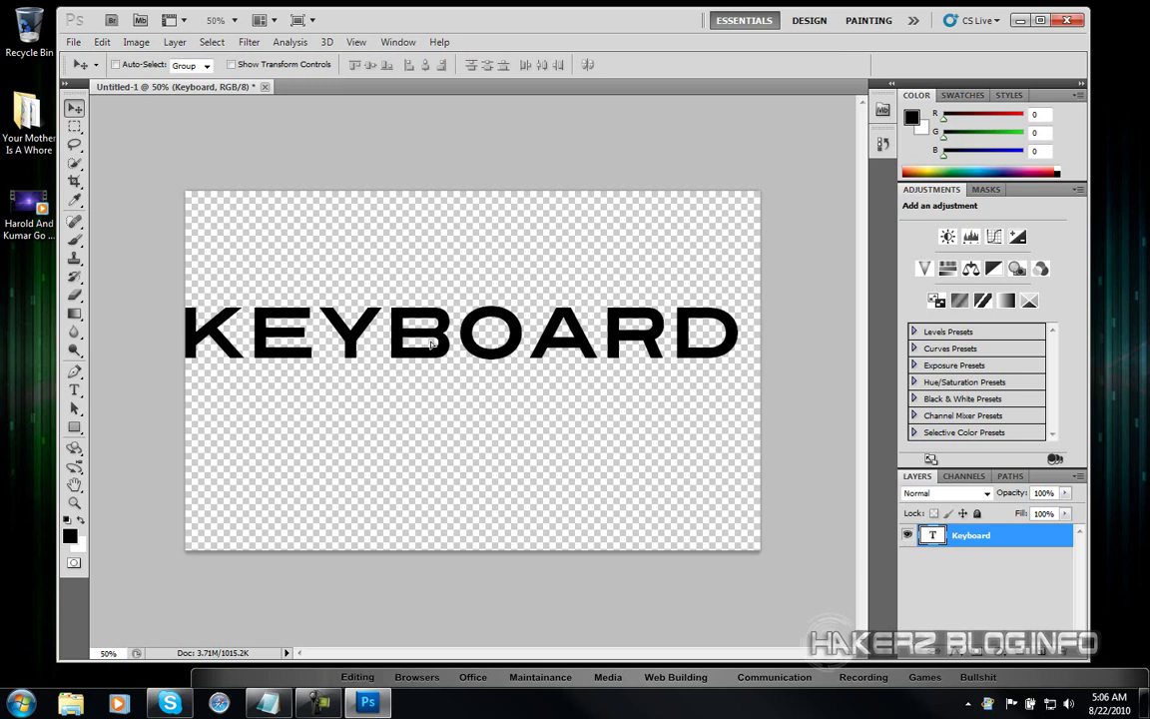
left_click_drag(452, 354, 468, 371)
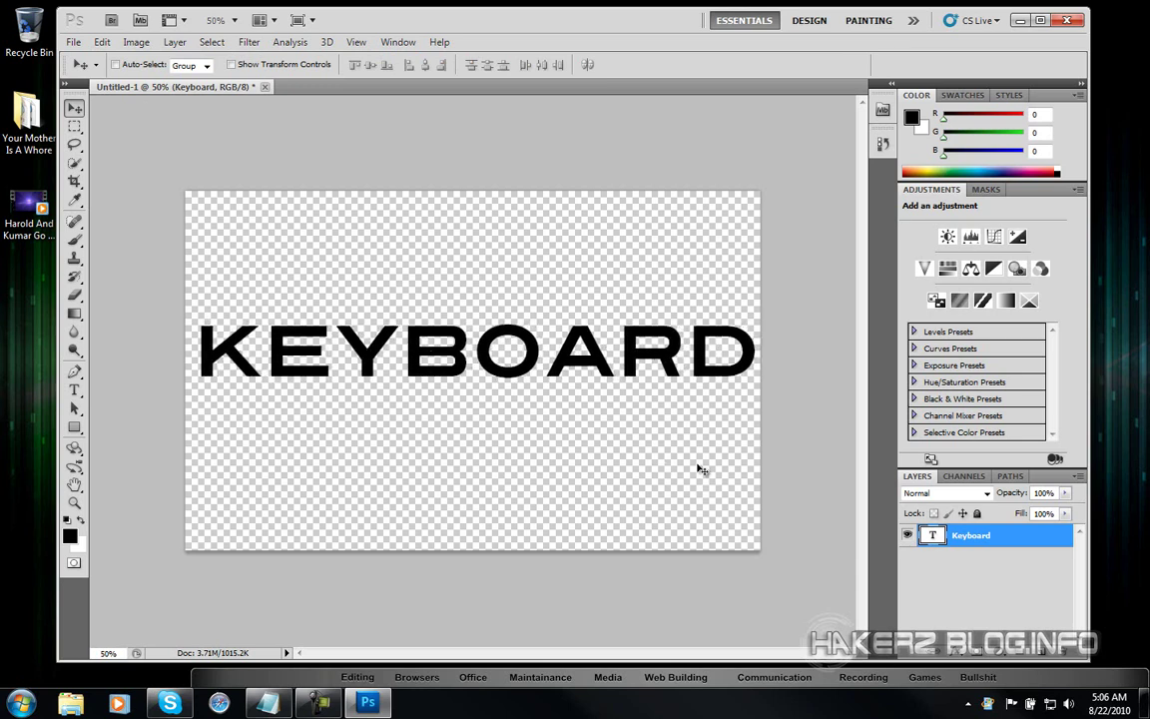
Step: Add a Blue_Lights gradient overlay to the Keyboard layer
right_click(982, 540)
left_click(983, 89)
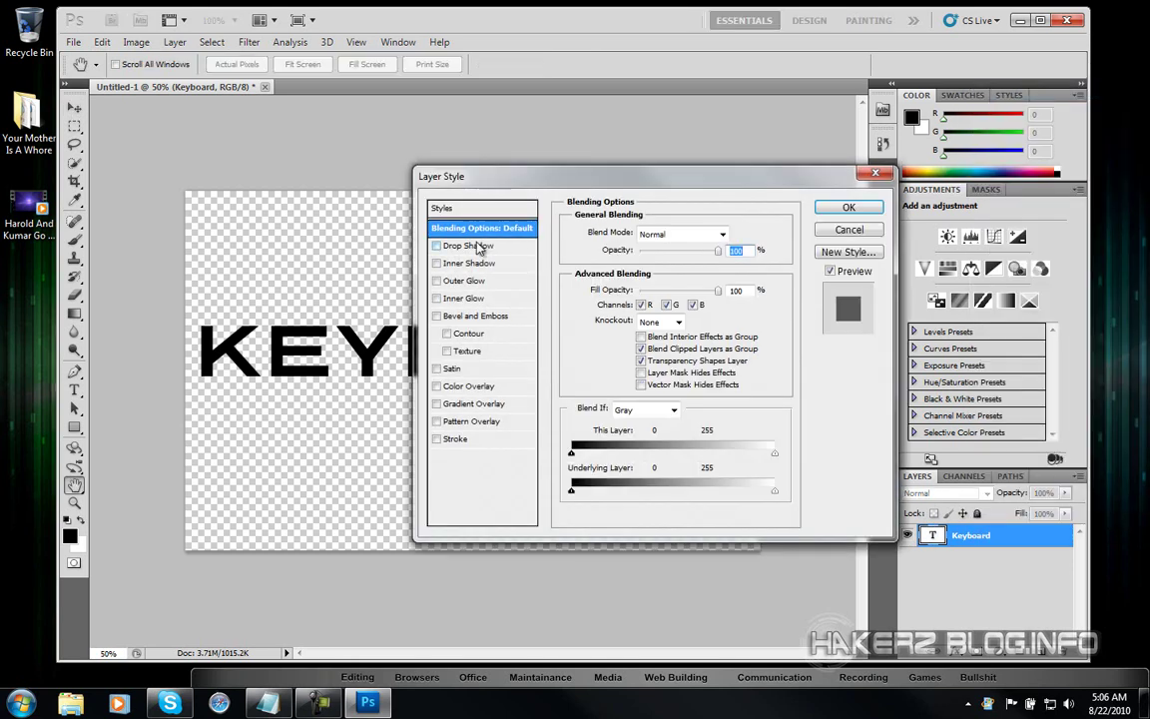
left_click(437, 405)
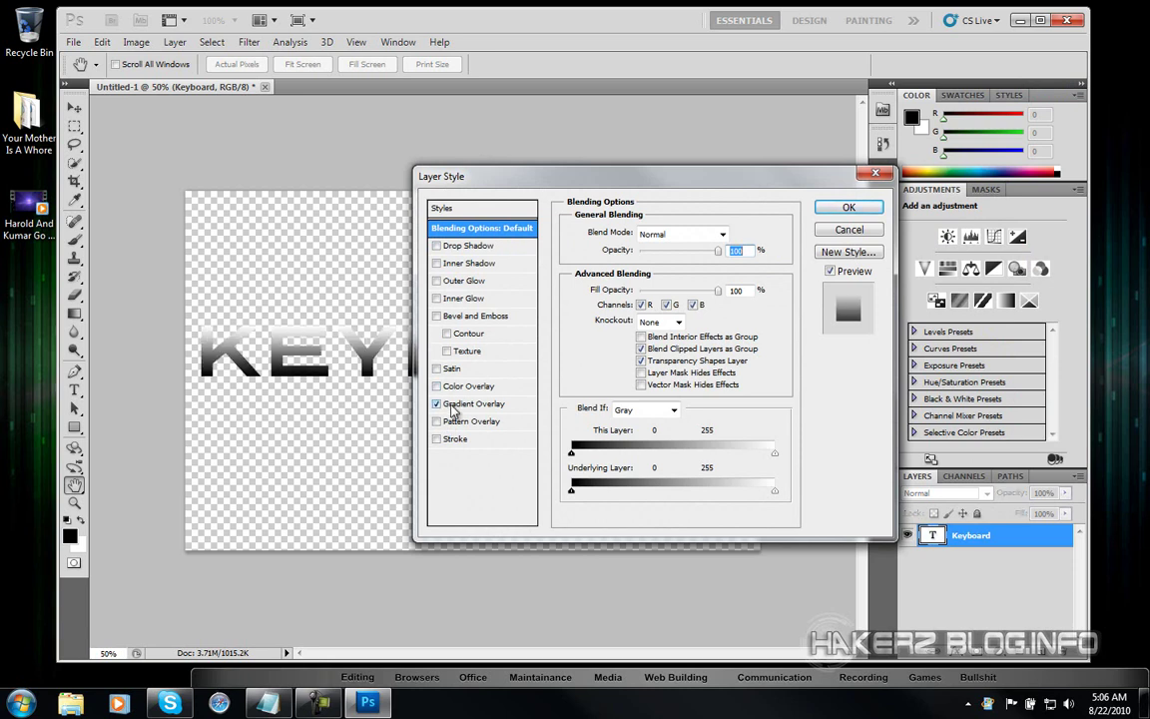
left_click(469, 404)
left_click(677, 267)
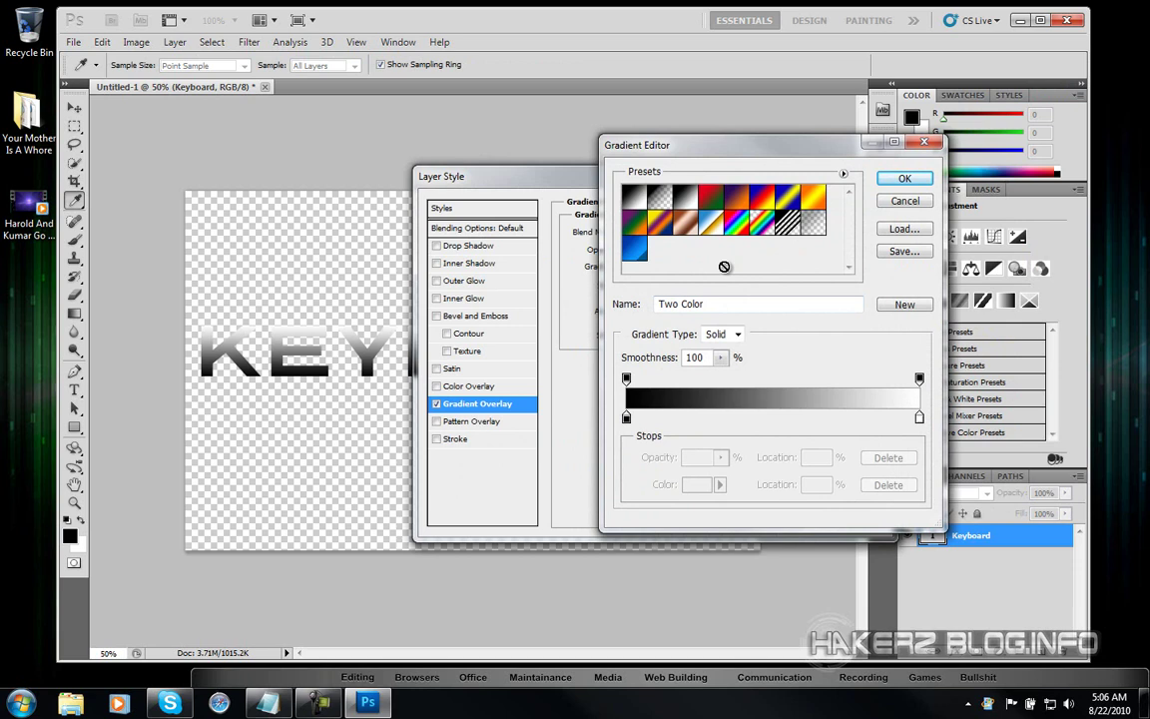
left_click(634, 250)
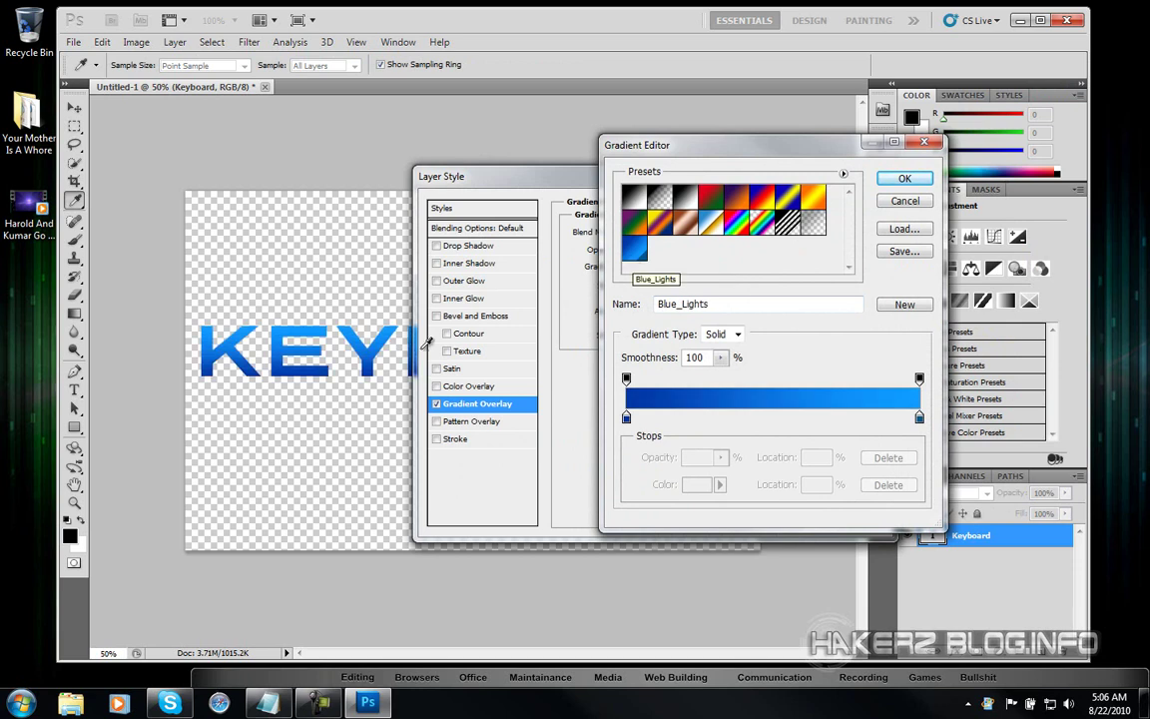
left_click(893, 182)
left_click(865, 211)
Step: Reopen the gradient overlay's editor and delete the extra middle colour stop
key("super+d")
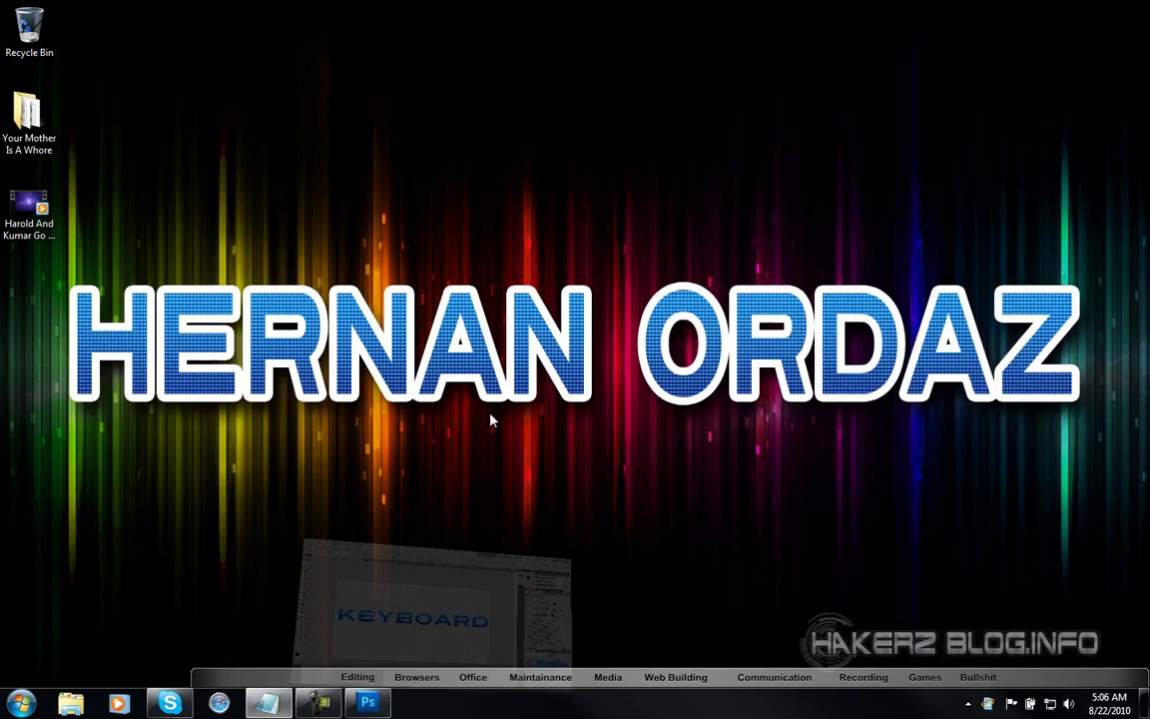
left_click(363, 706)
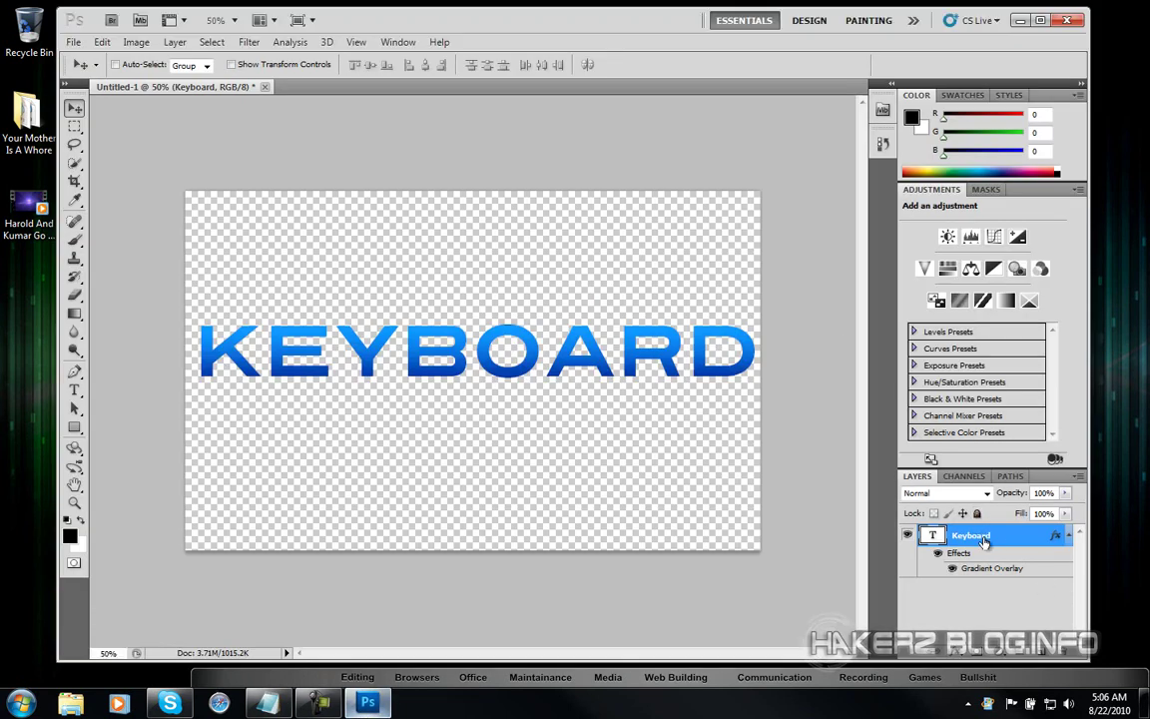
right_click(984, 541)
key("Escape")
left_click(467, 462)
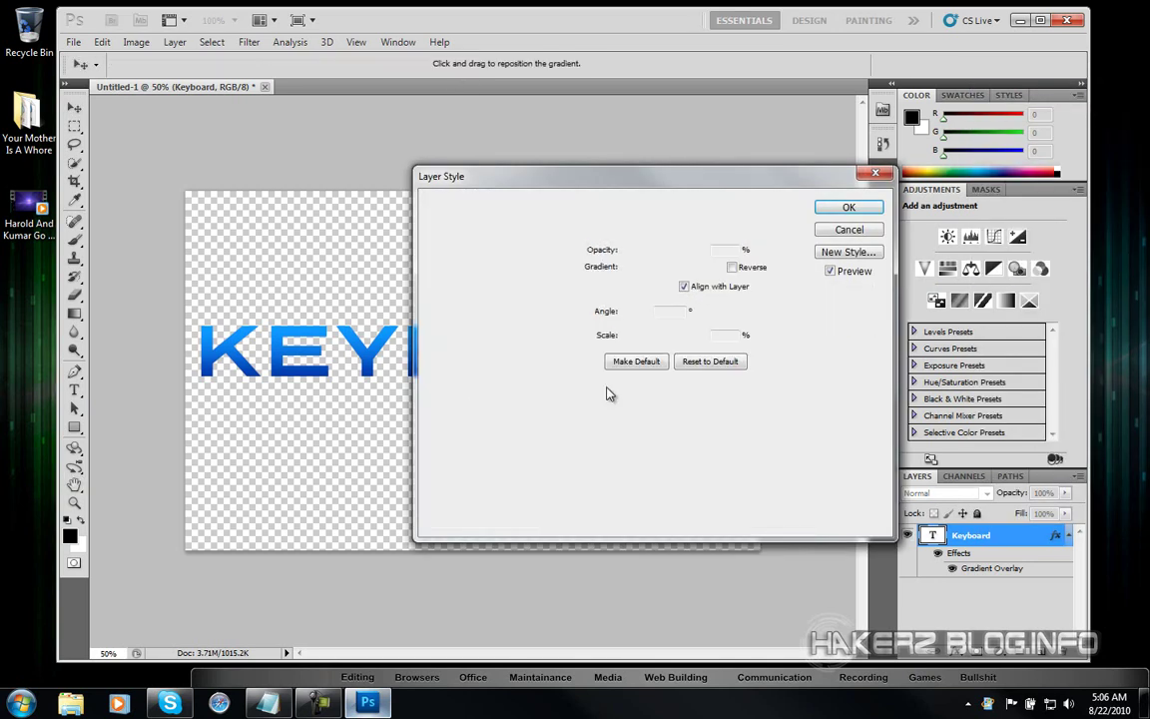
left_click(679, 262)
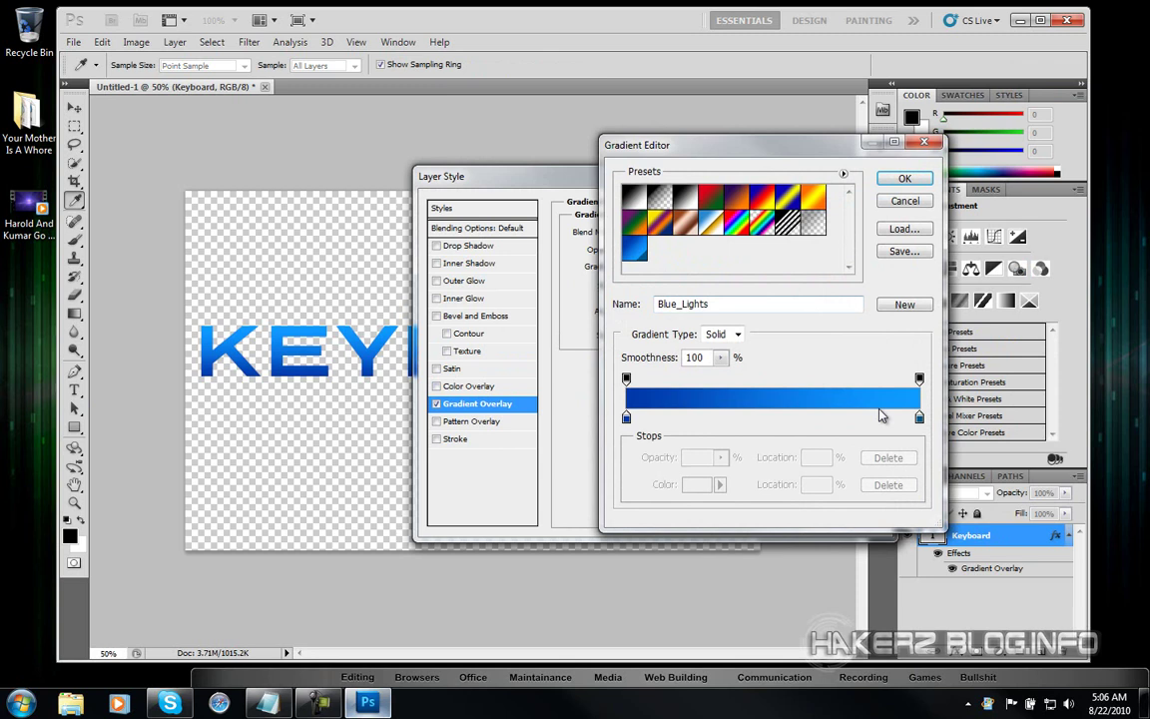
left_click(920, 418)
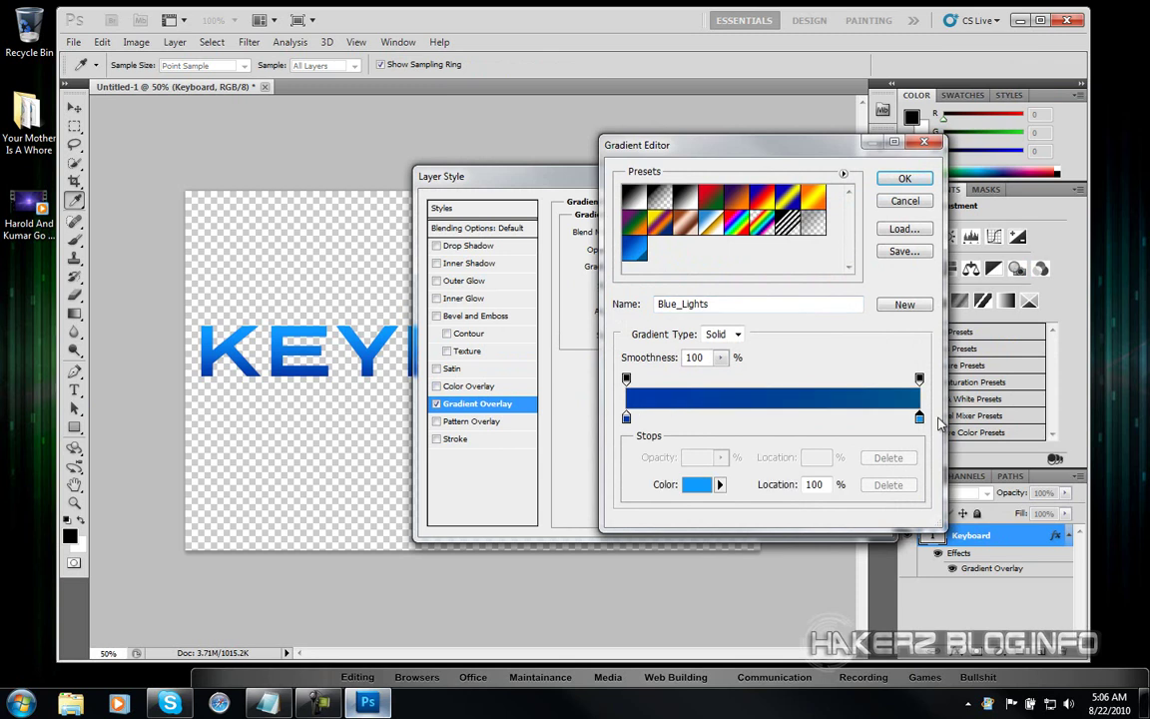
left_click(889, 417)
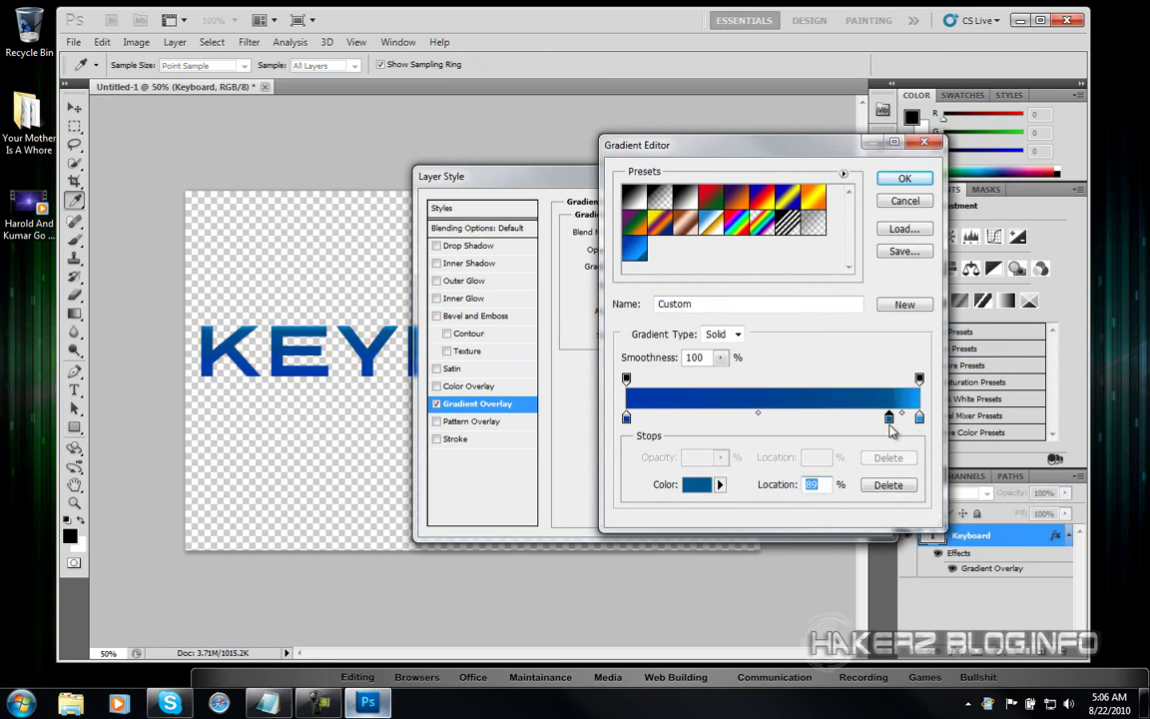
left_click(889, 484)
left_click(920, 417)
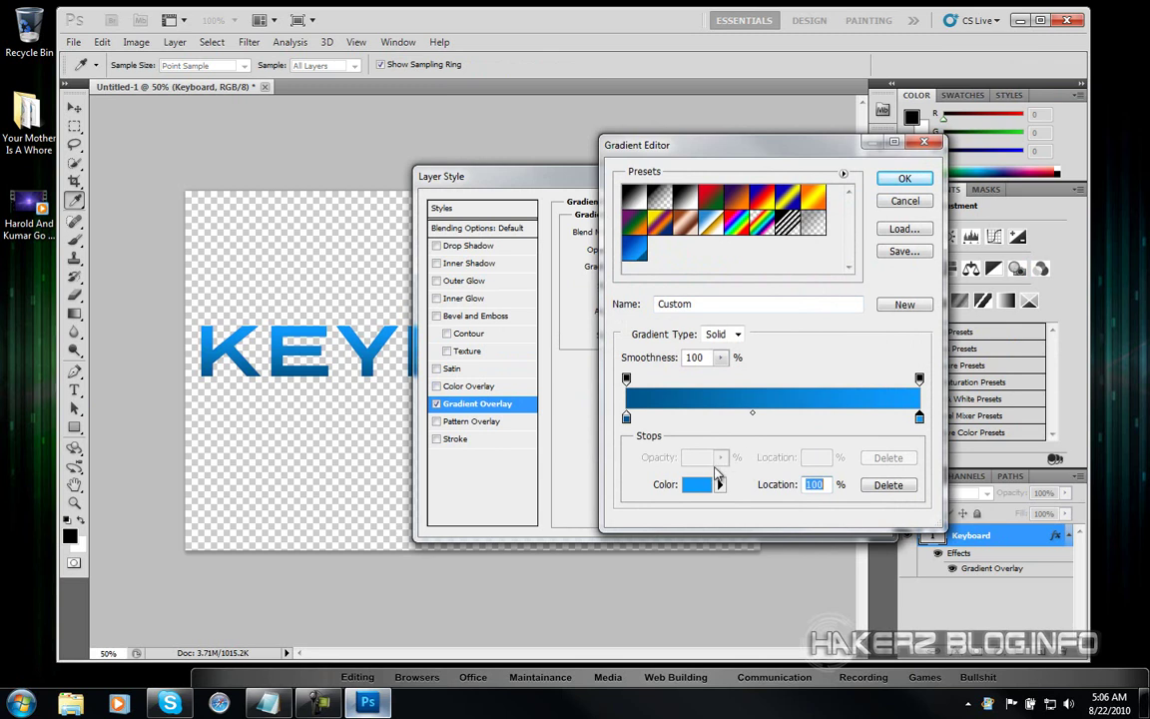
Step: Set the right stop to bright green 14ff0e and the left stop to dark green 009107
left_click(696, 484)
left_click(827, 340)
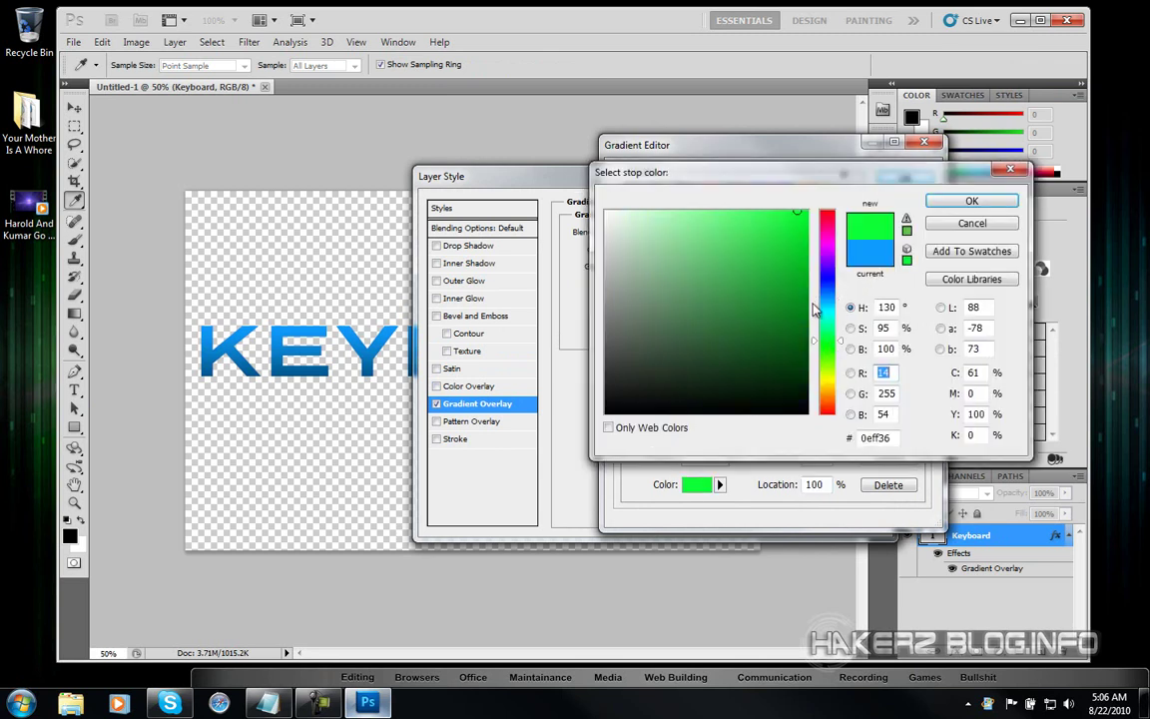
left_click(827, 347)
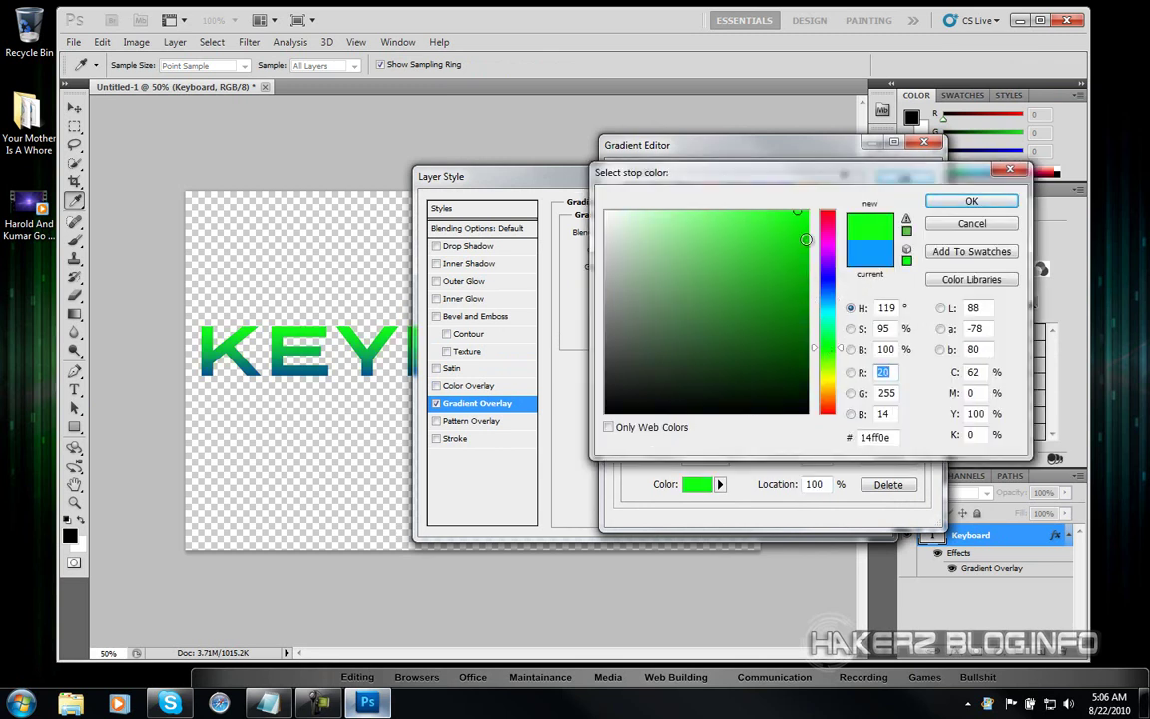
left_click(972, 199)
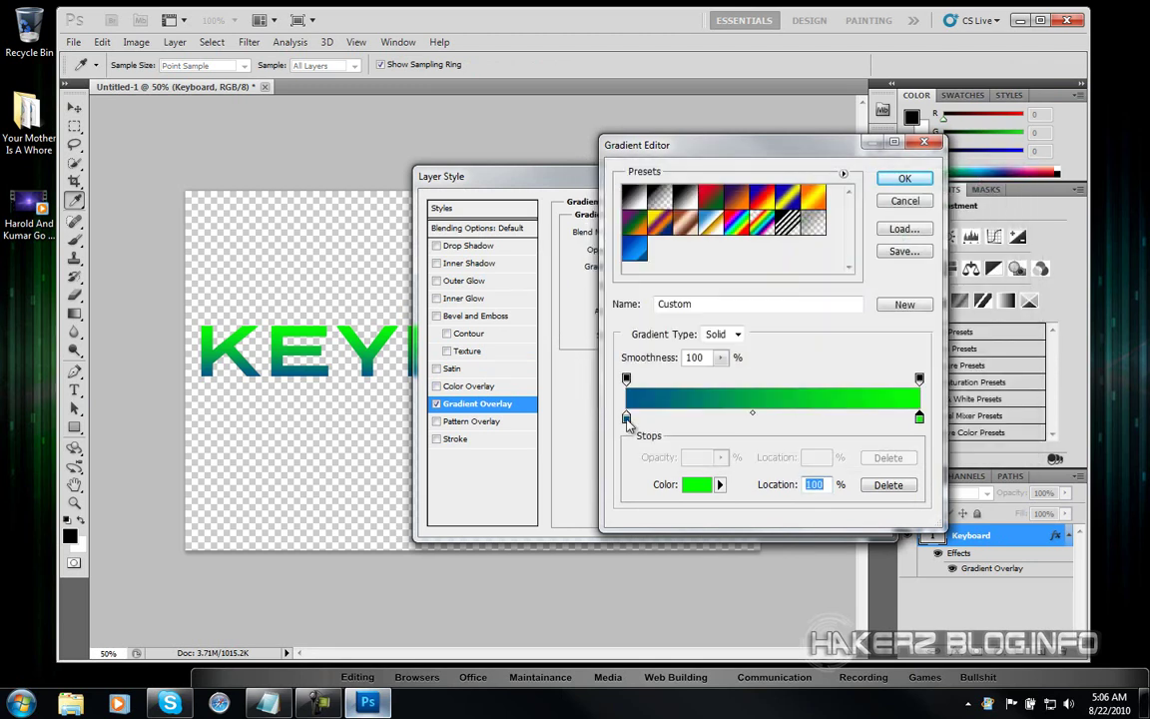
left_click(627, 417)
double_click(626, 417)
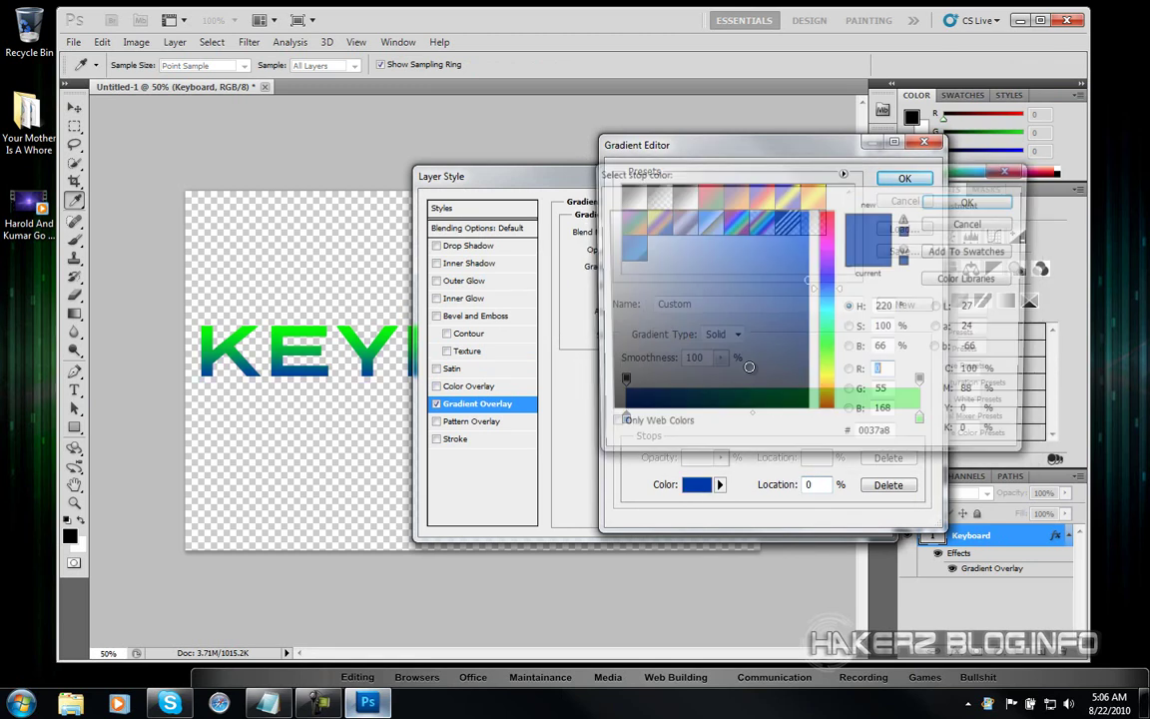
left_click(827, 345)
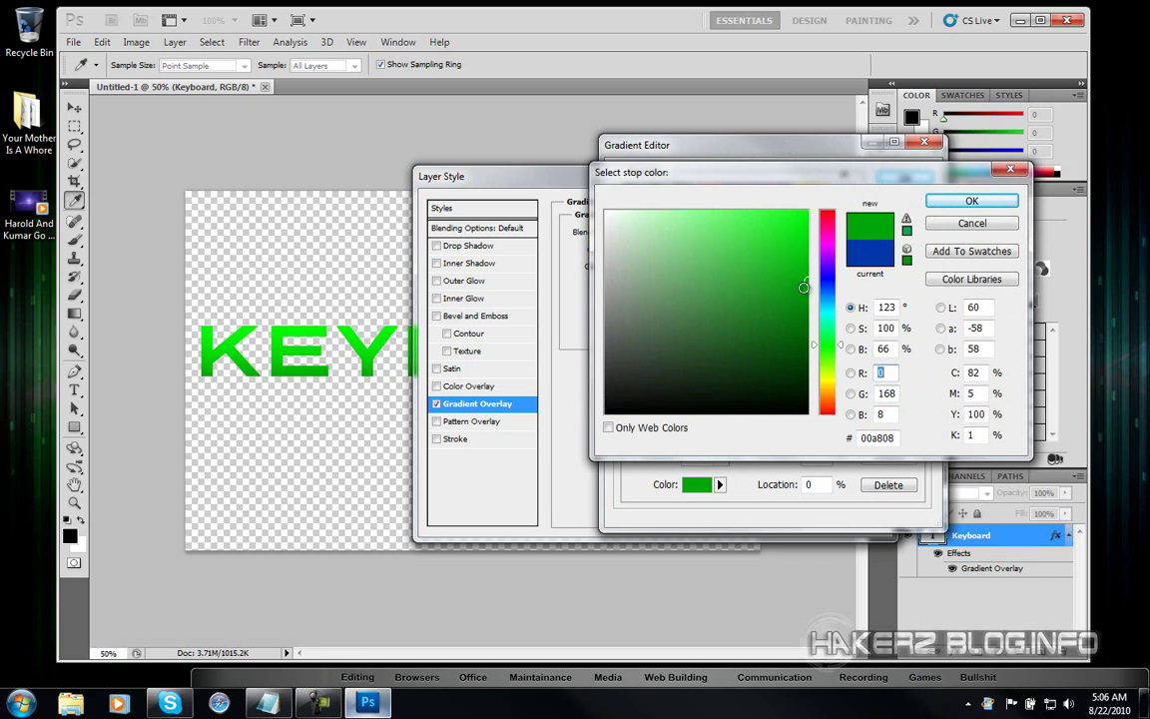
left_click(809, 298)
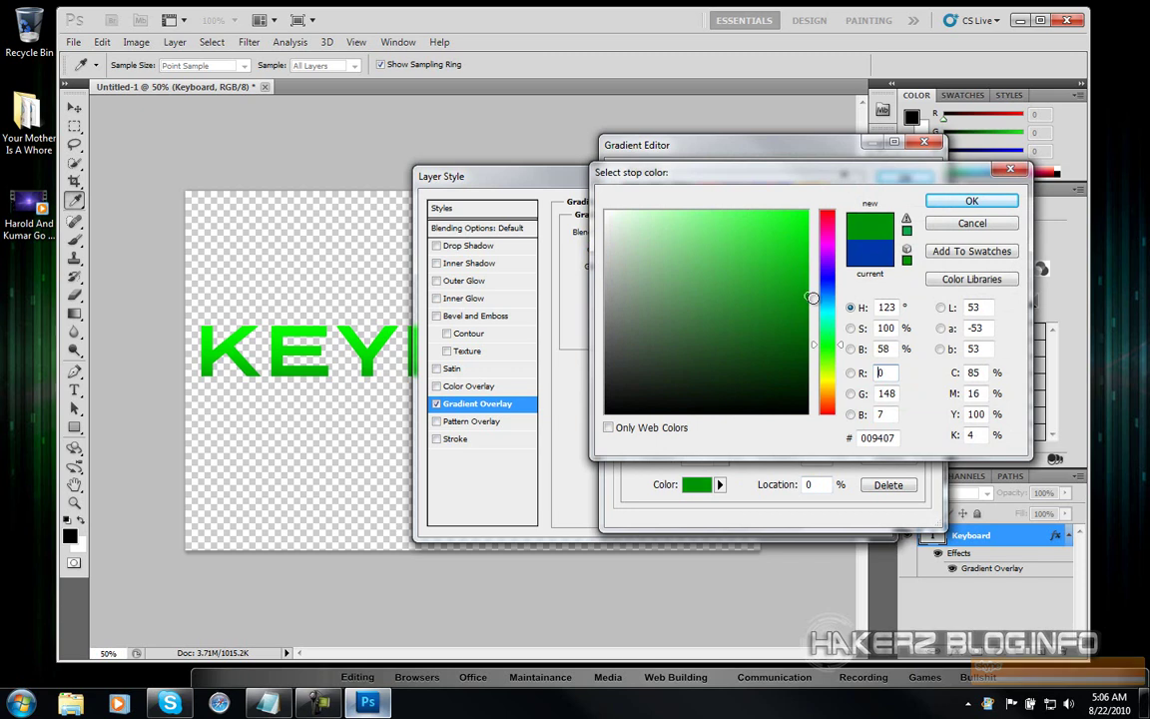
left_click(946, 204)
left_click(894, 175)
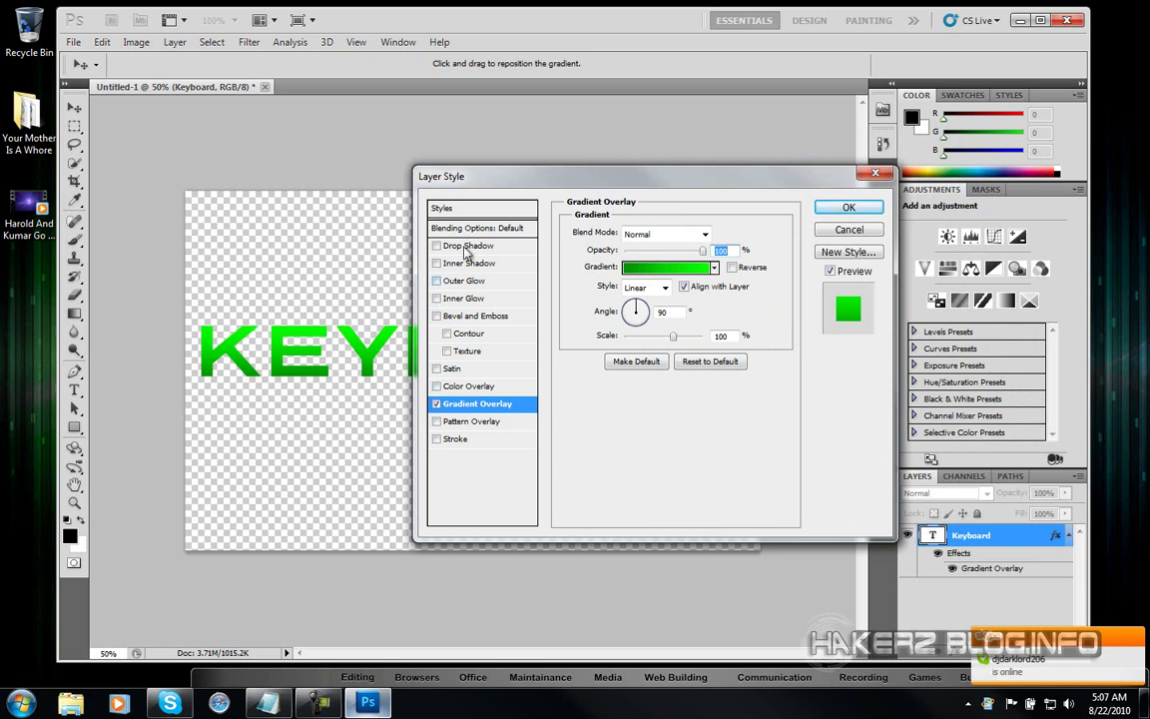
Step: Add a Multiply drop shadow: opacity 100%, spread 8%, size 18 px, distance 18 px
left_click(436, 246)
left_click(467, 245)
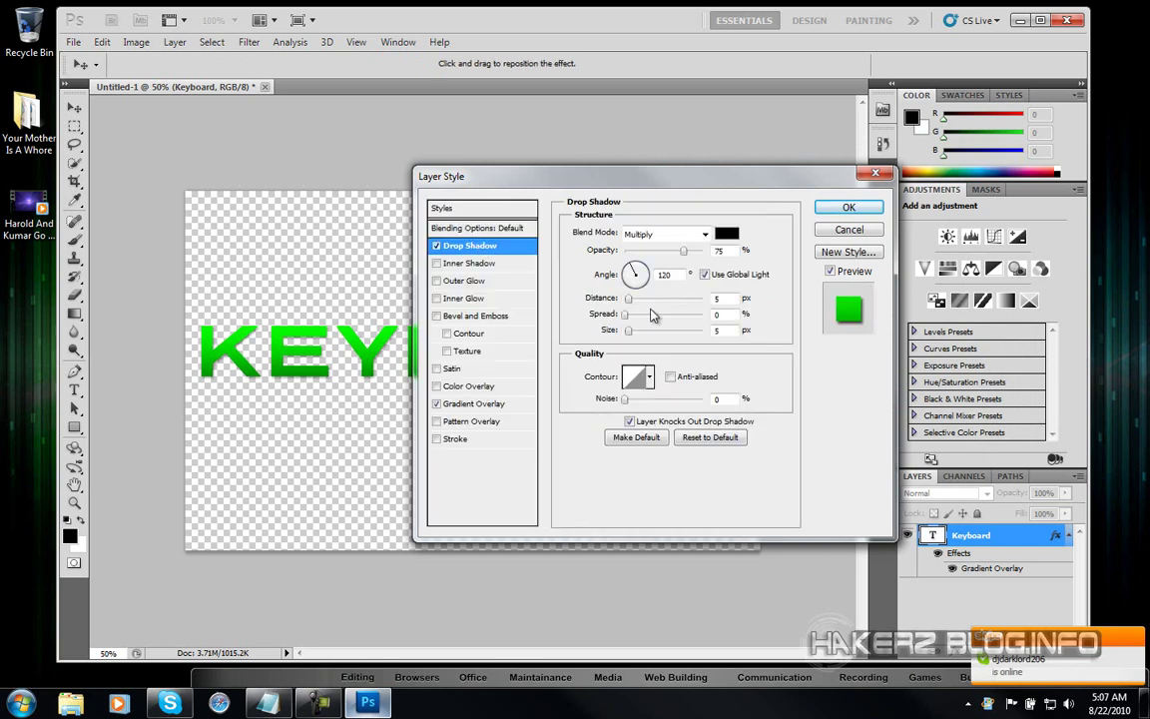
left_click(629, 234)
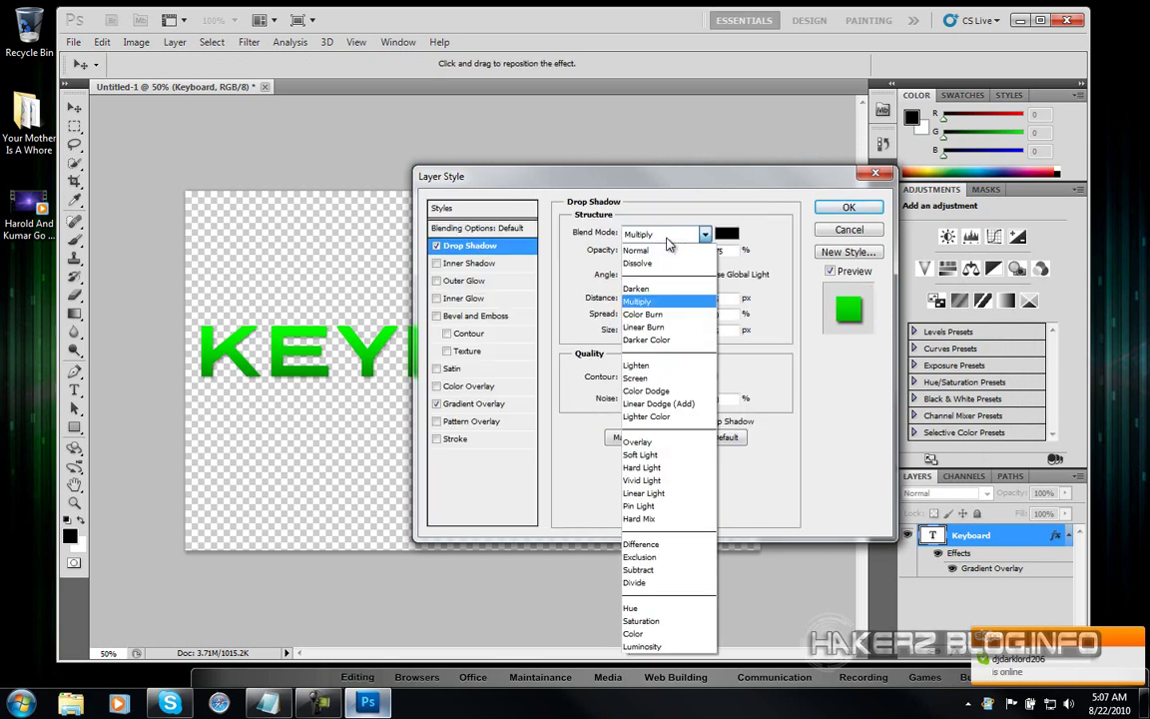
left_click(661, 221)
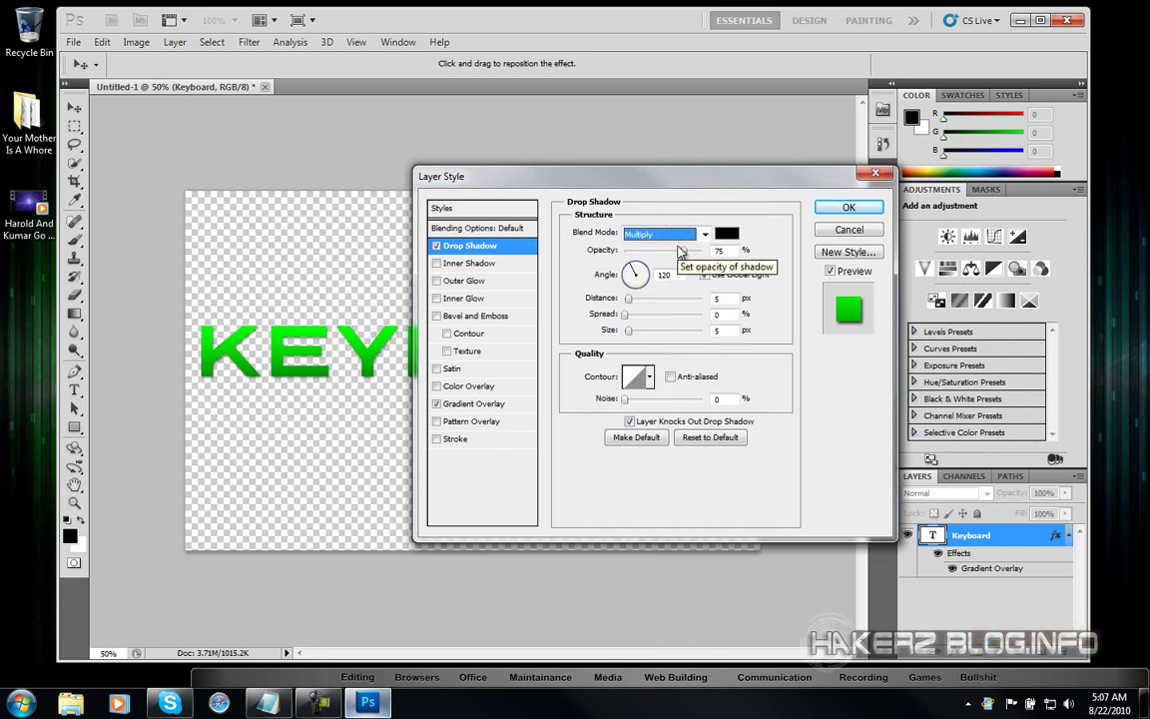
left_click_drag(684, 252, 705, 252)
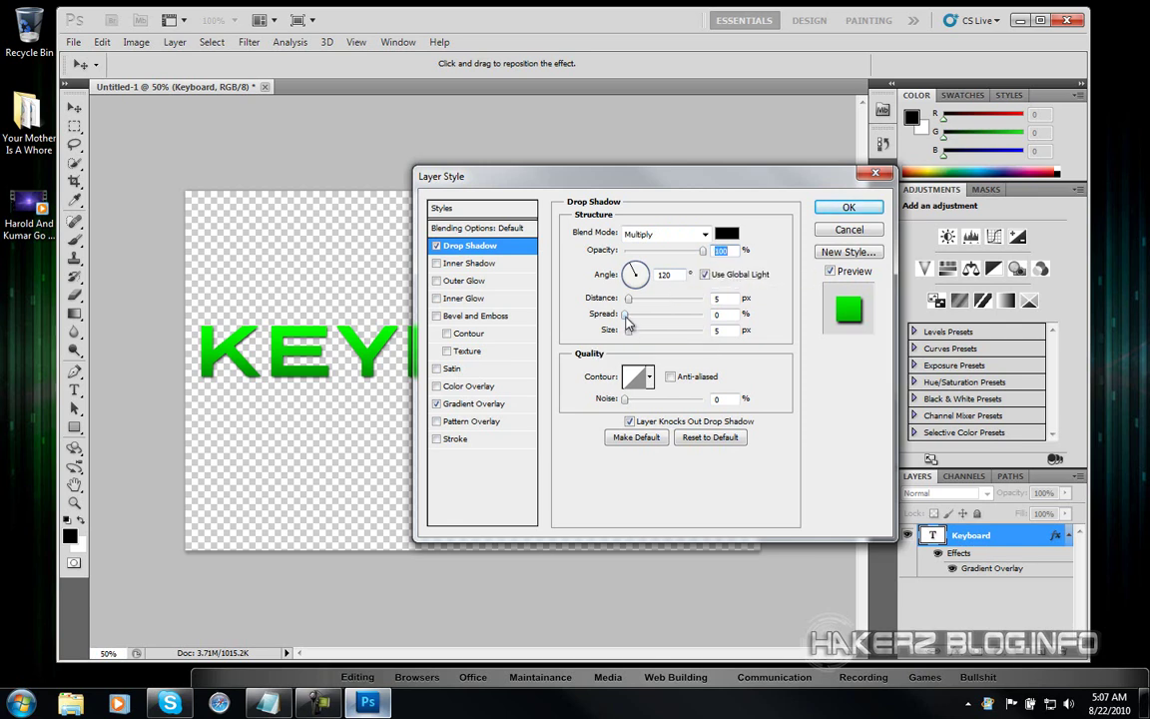
left_click_drag(630, 321, 640, 321)
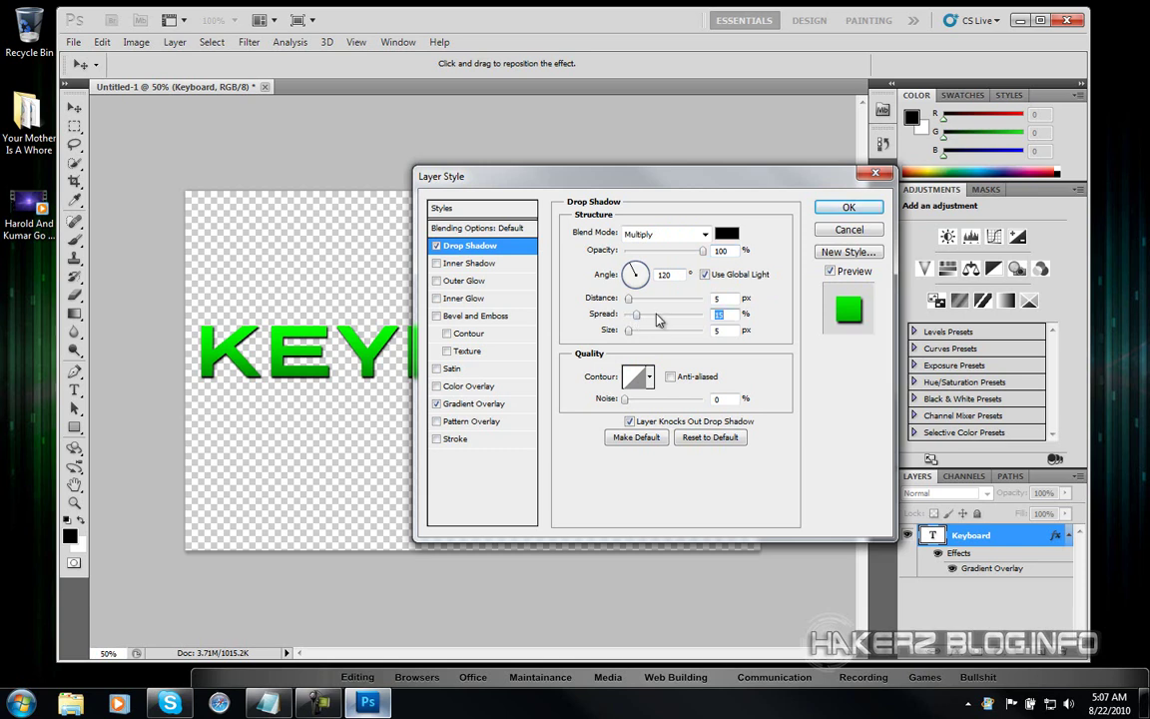
type("8")
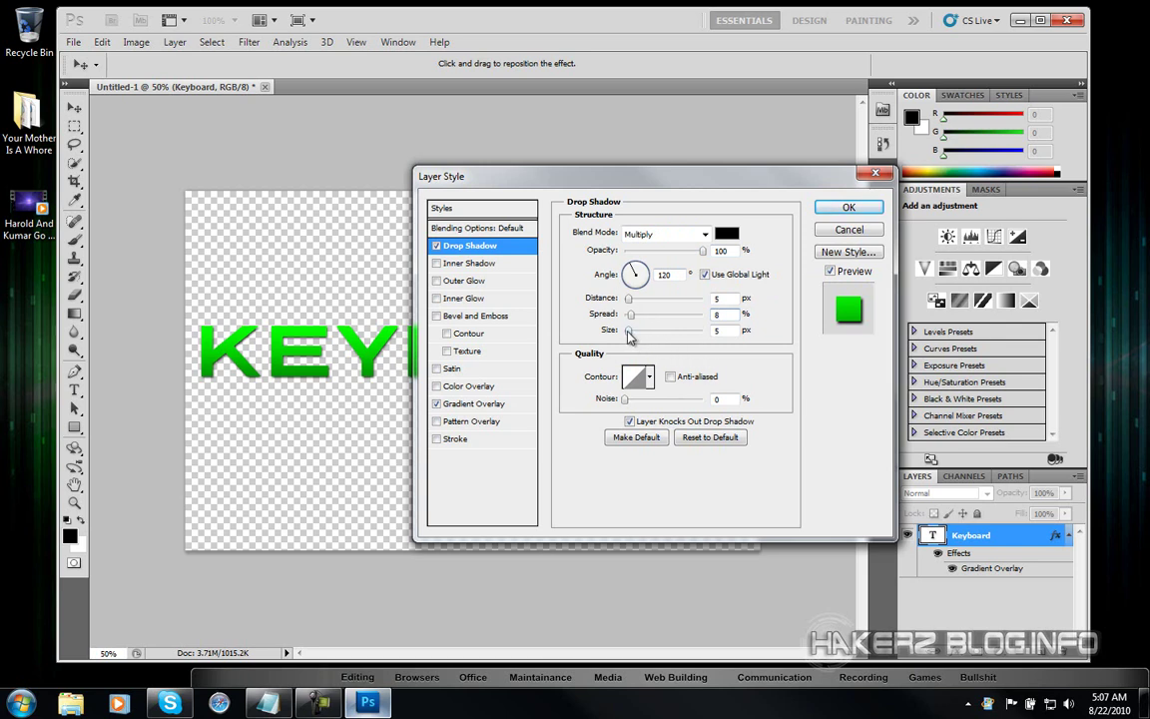
left_click_drag(630, 331, 634, 332)
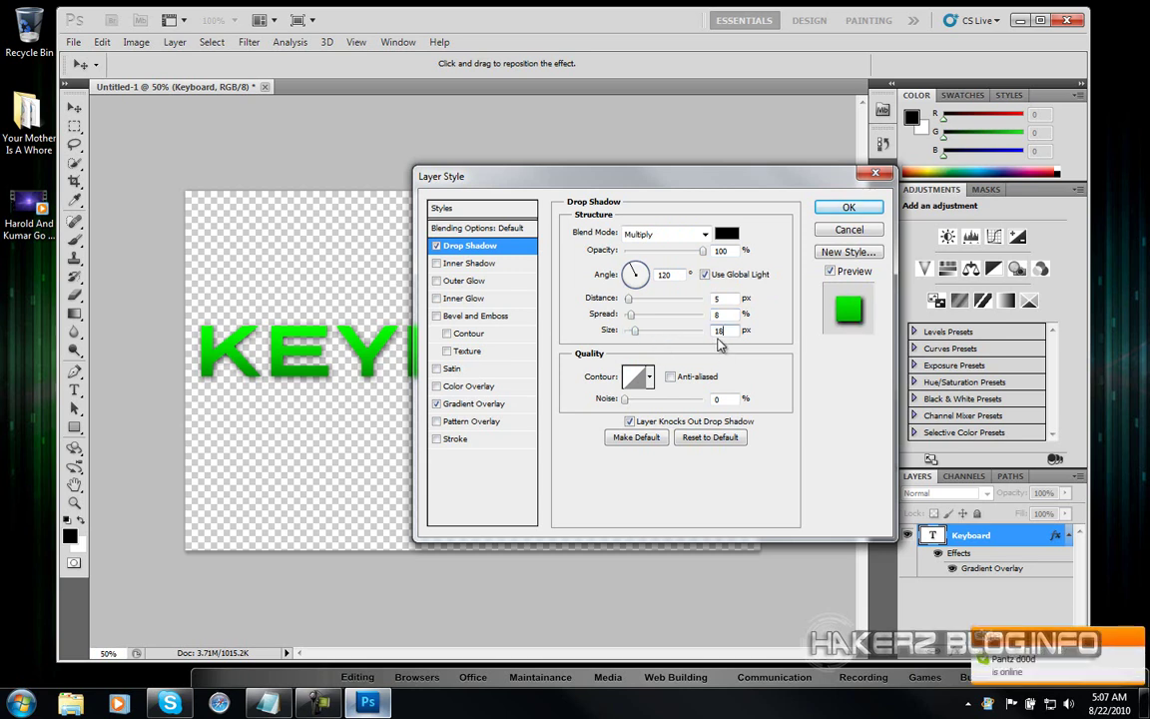
left_click(630, 300)
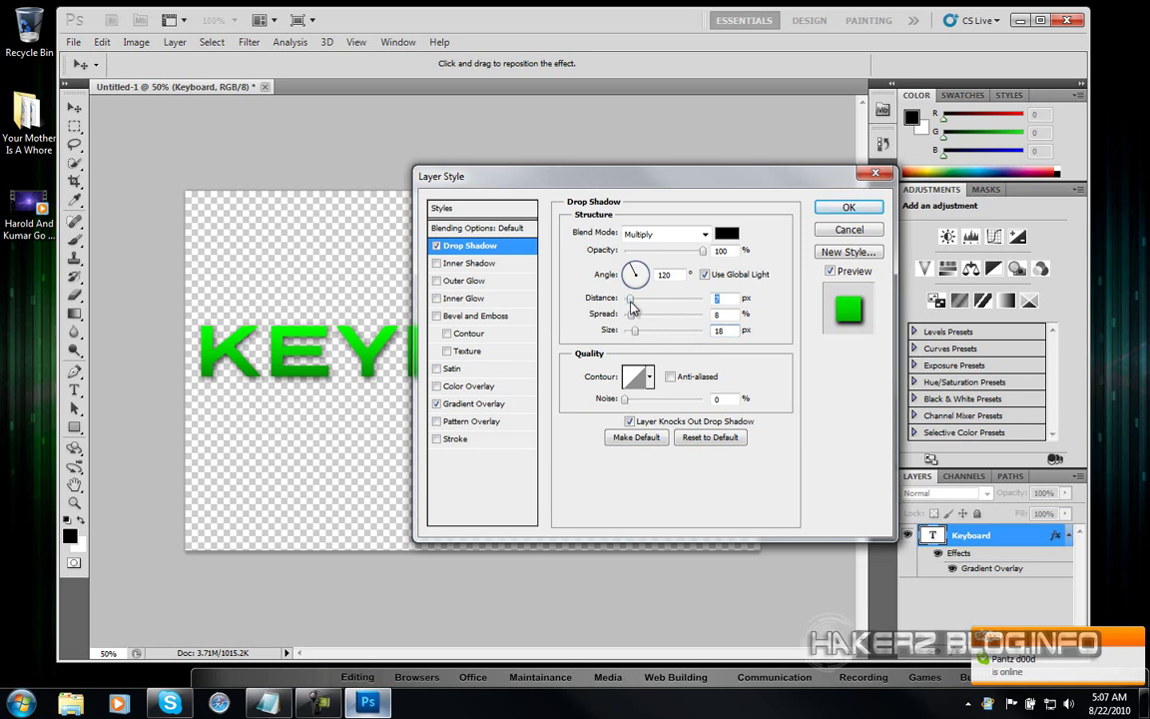
left_click_drag(630, 307, 641, 308)
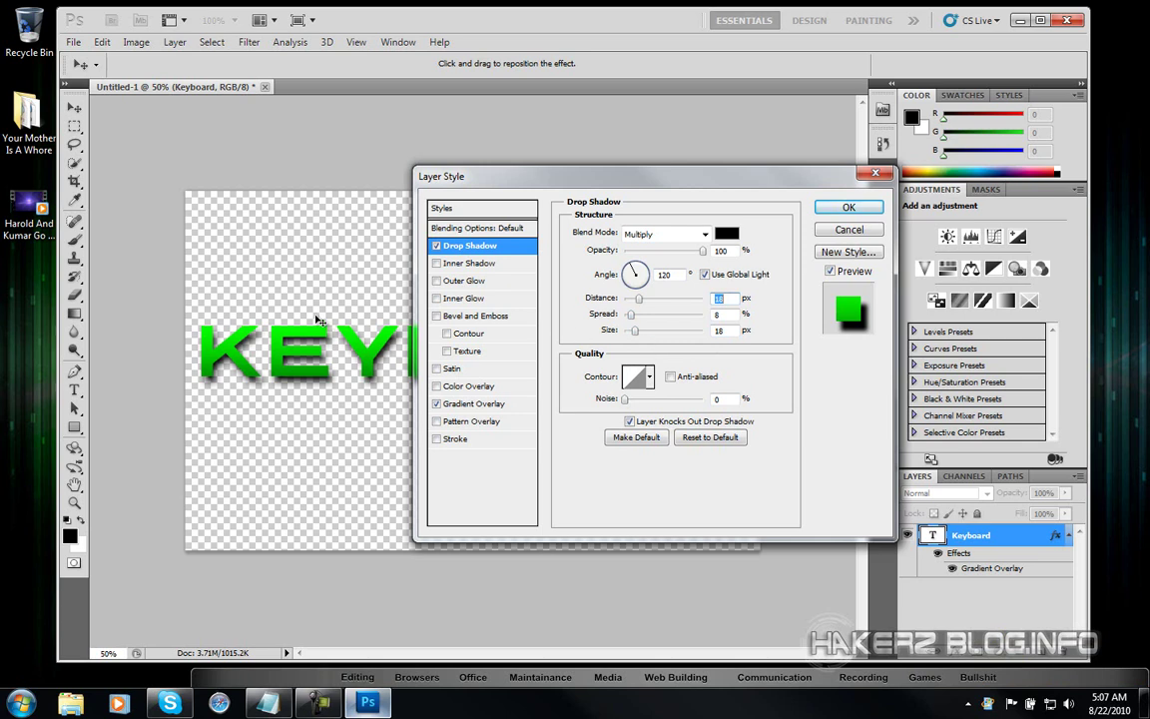
Step: Enable Bevel and Emboss at 1% depth with a streaked pattern texture scaled to 7%
left_click(436, 316)
left_click(470, 317)
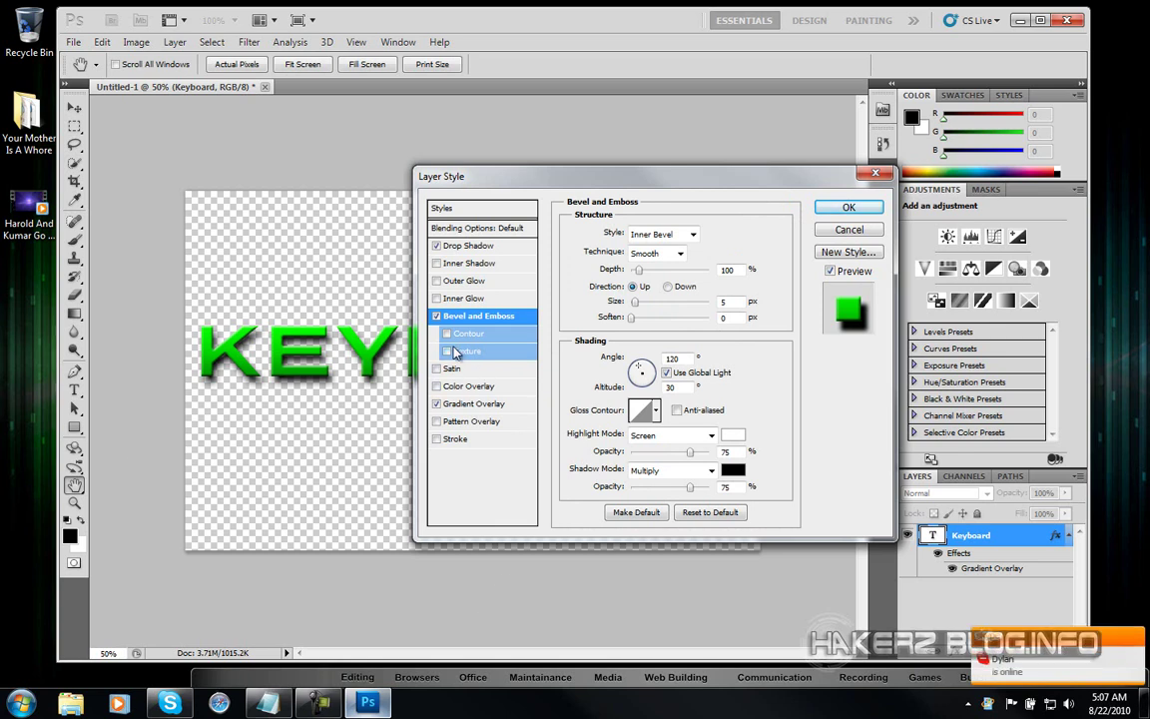
left_click_drag(639, 272, 559, 252)
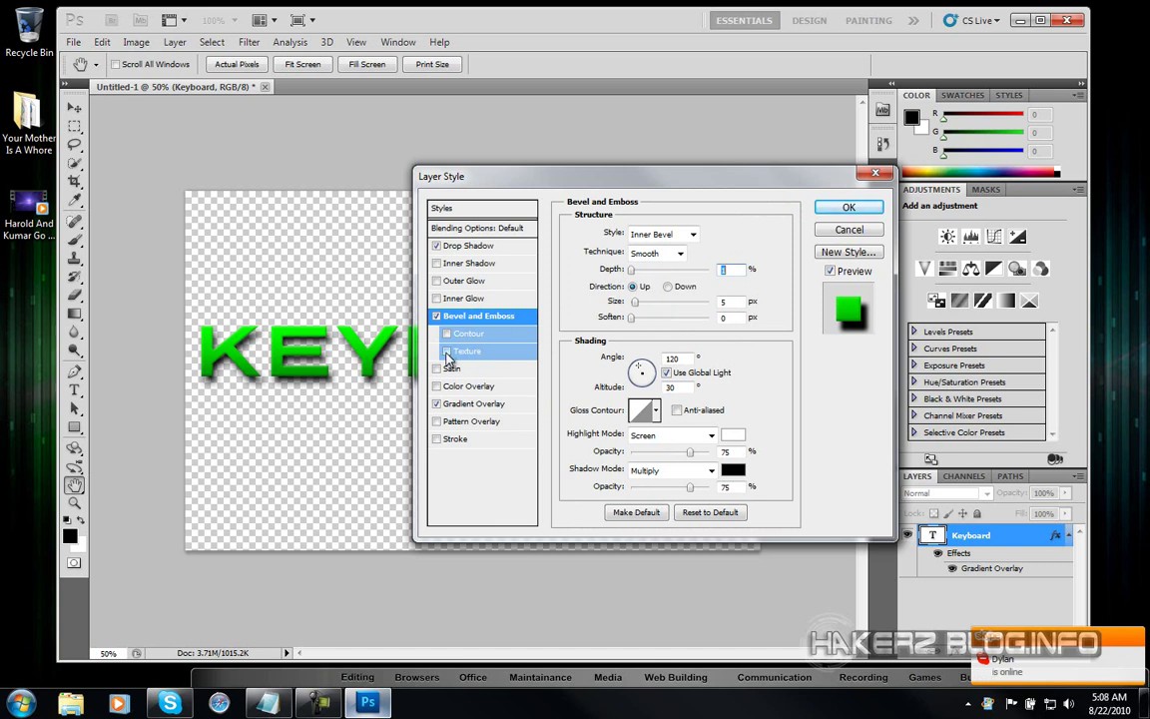
left_click(445, 352)
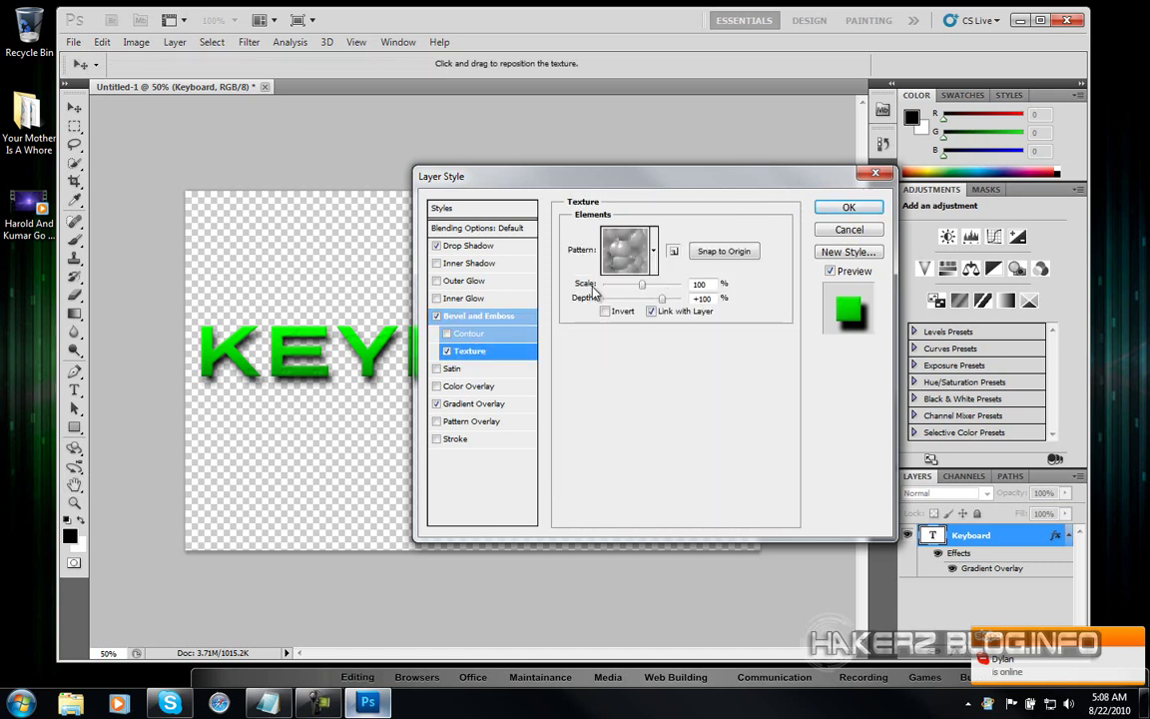
left_click(653, 251)
double_click(514, 297)
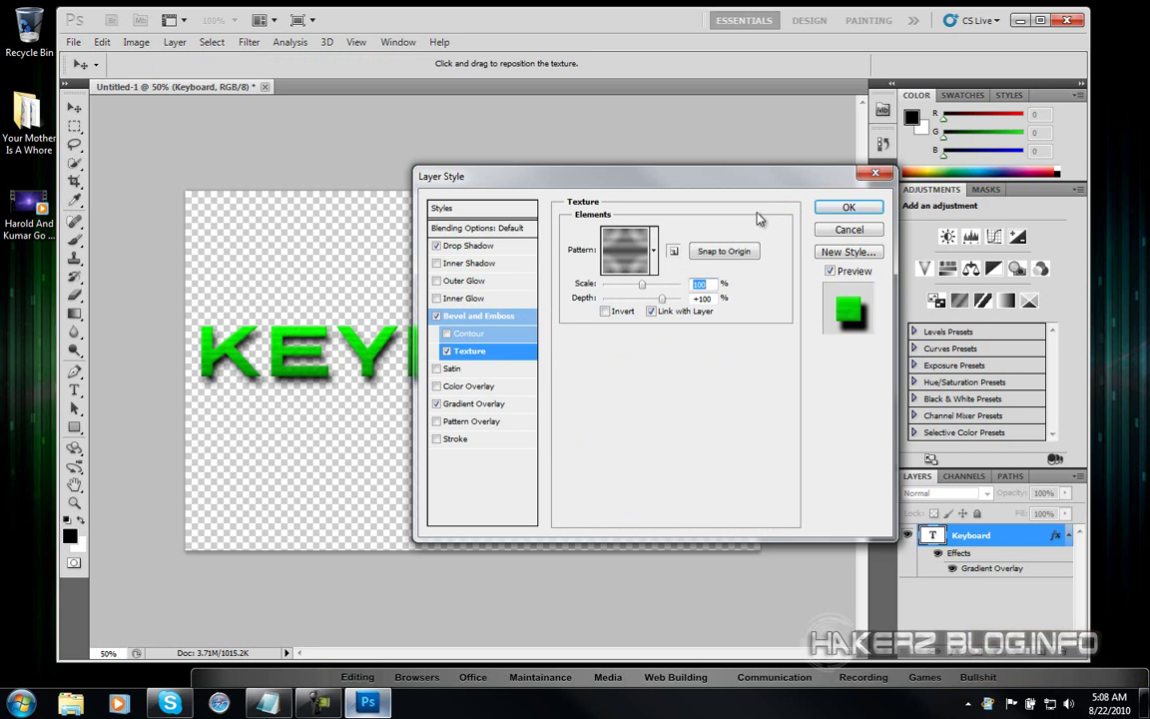
left_click_drag(644, 288, 611, 302)
Step: Apply the styles, zoom in on the text, and reopen the layer's blending options
left_click(846, 208)
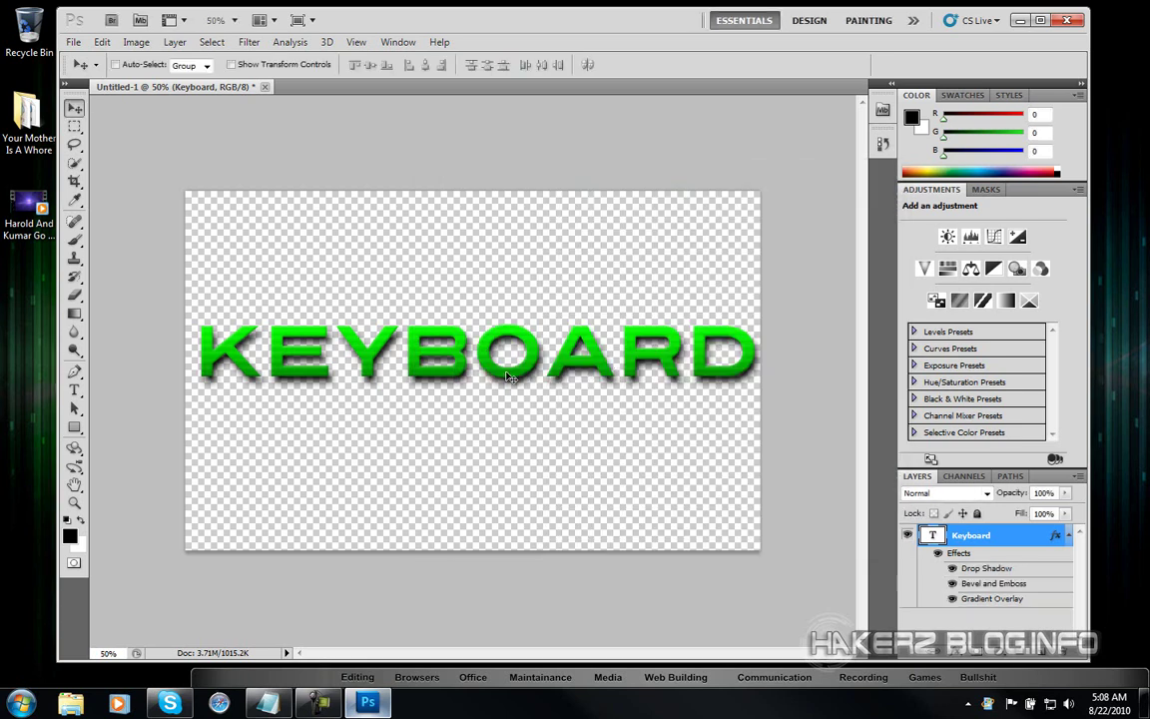
key("ctrl+plus")
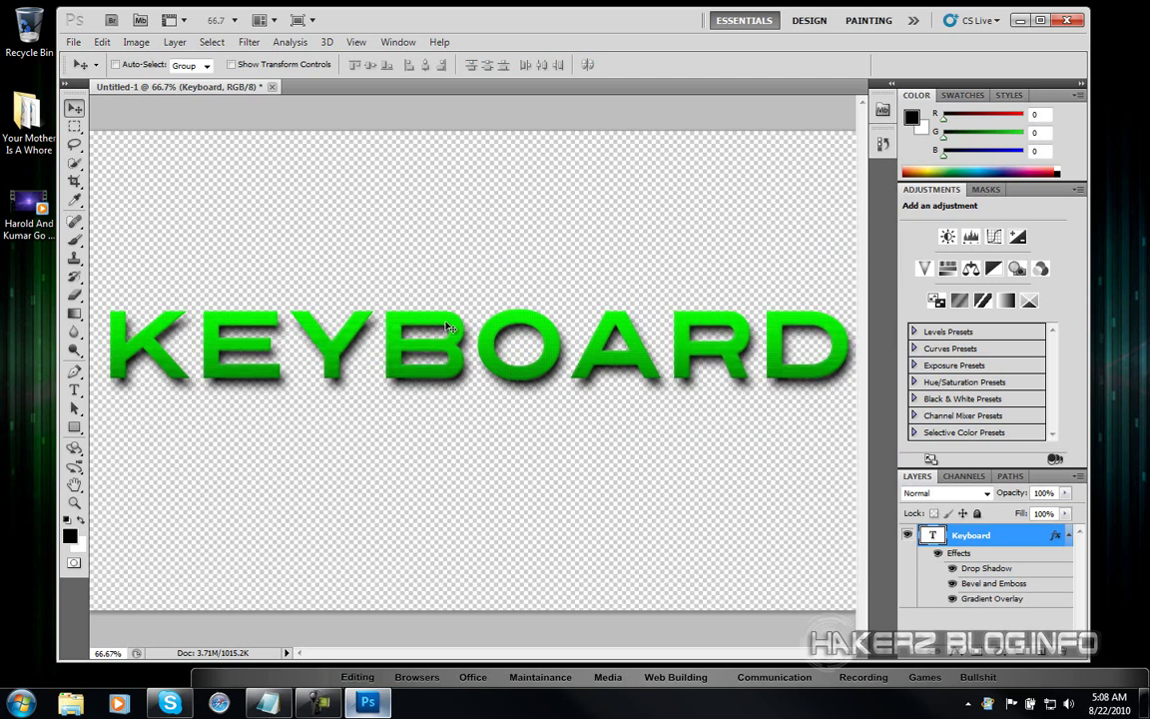
right_click(989, 537)
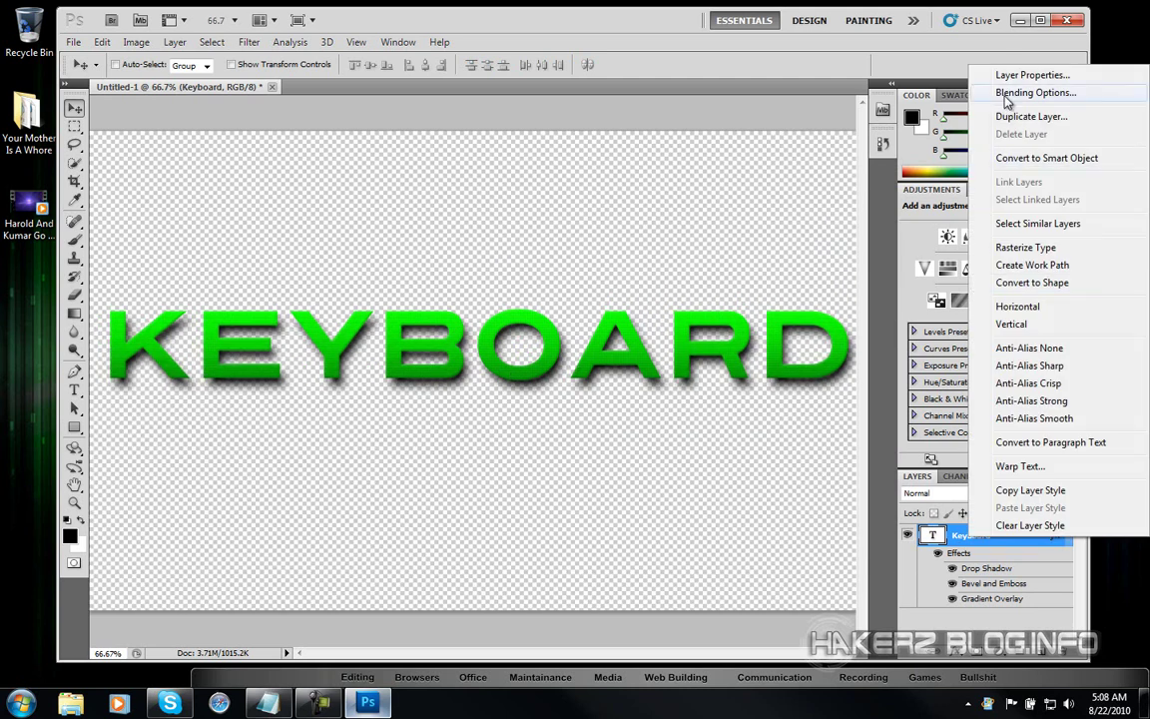
left_click(883, 127)
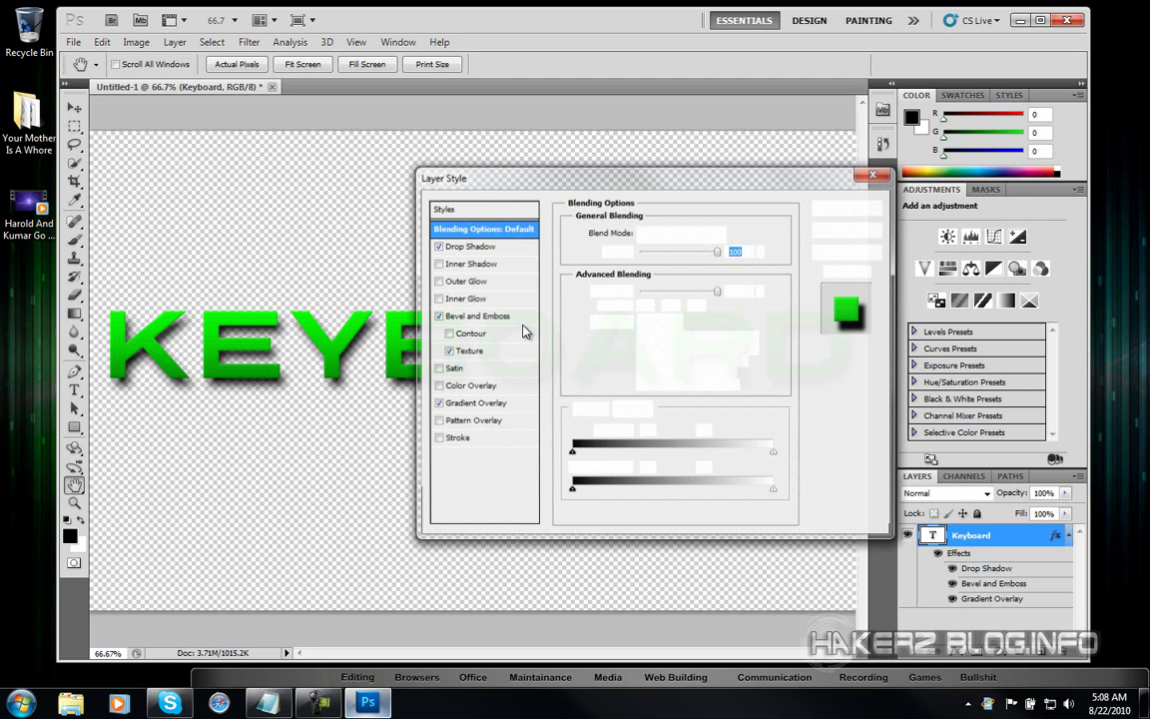
Step: Set the bevel texture depth to +470 and invert the texture
left_click(465, 353)
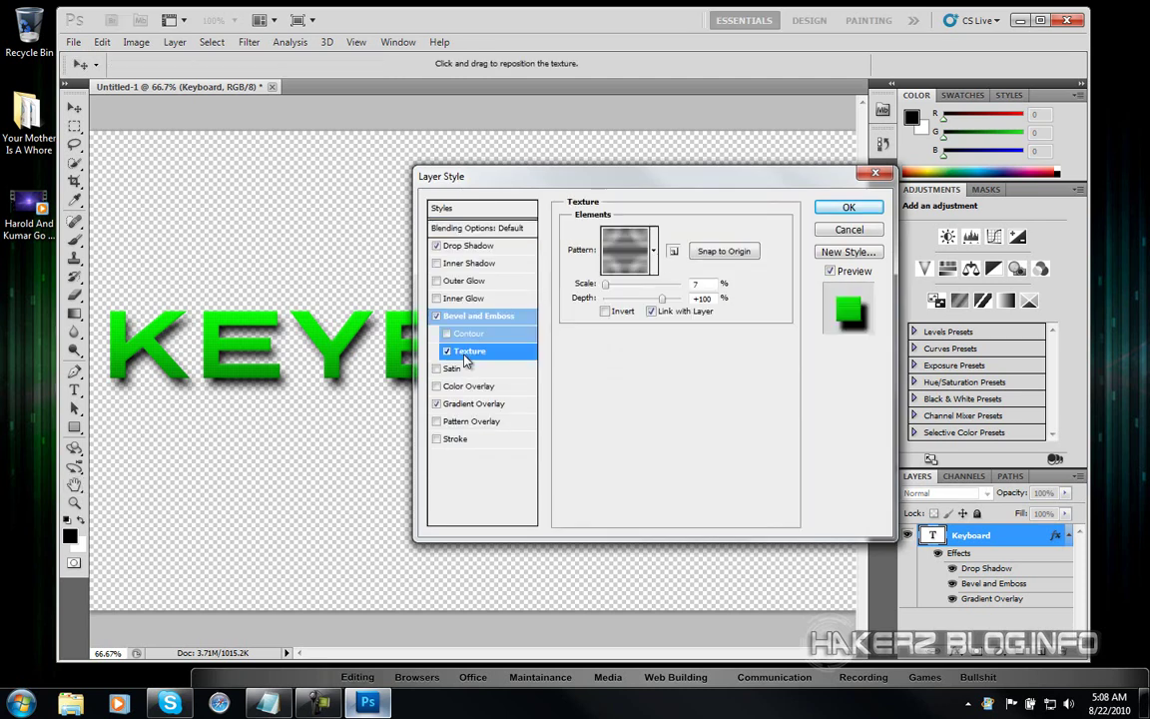
left_click(660, 298)
left_click_drag(662, 302, 667, 302)
left_click_drag(666, 302, 673, 307)
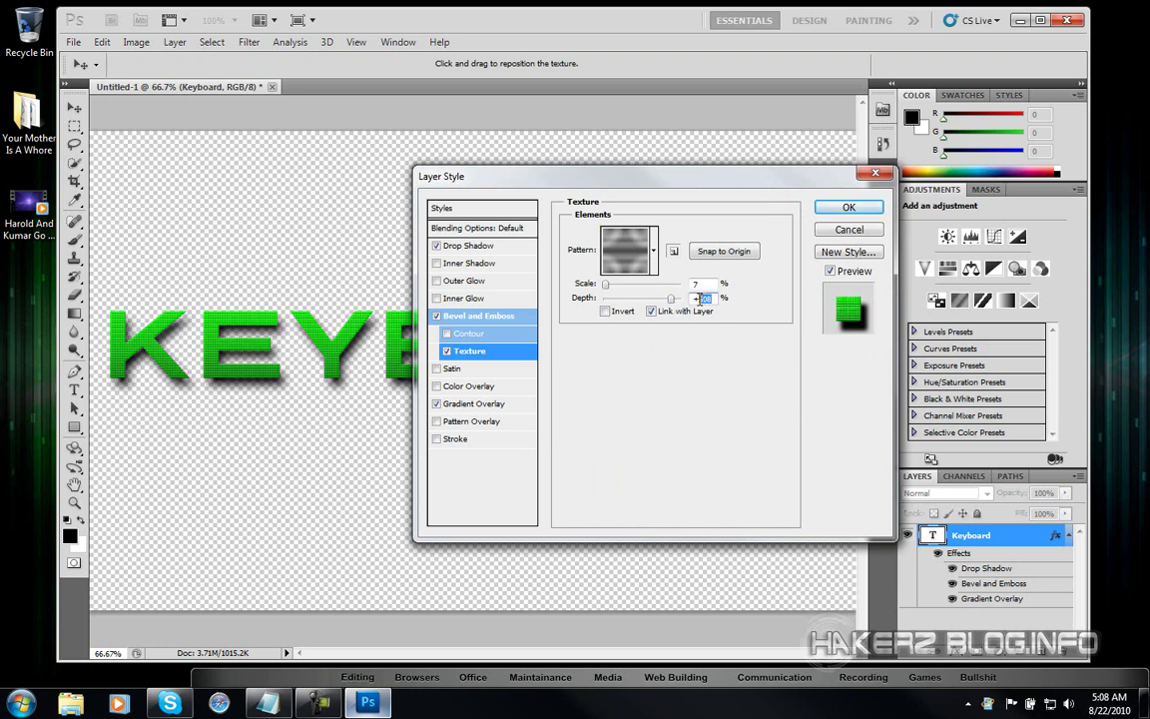
type("470")
left_click(605, 313)
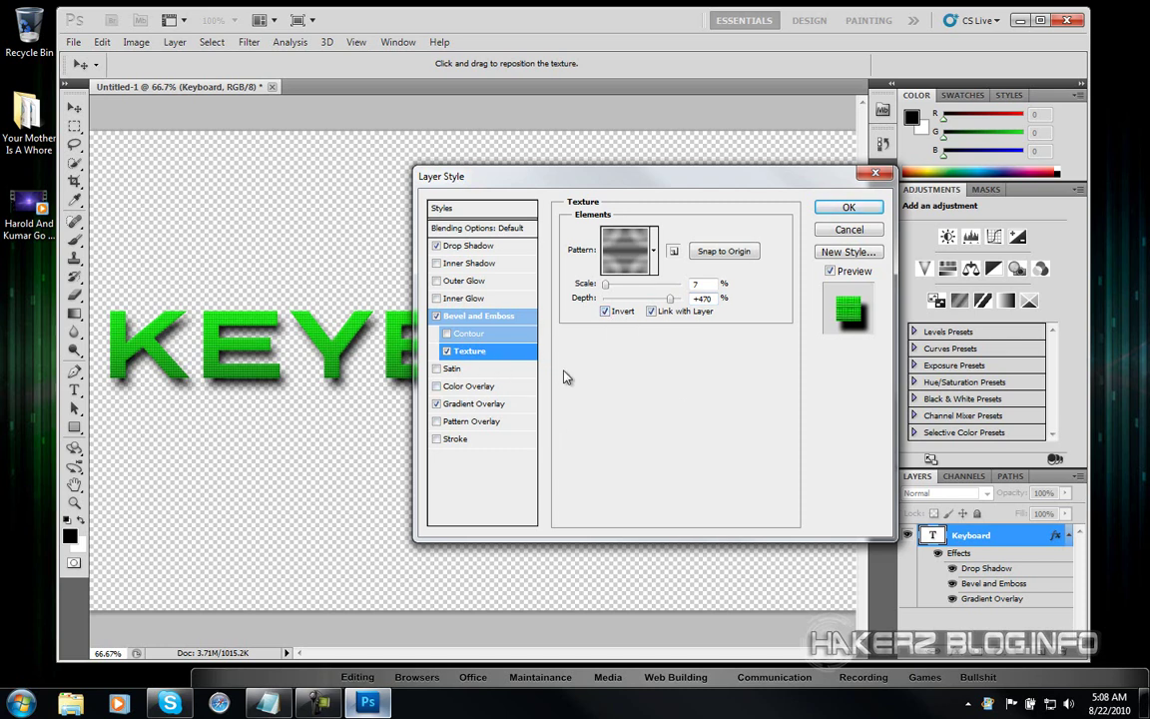
Step: Set the Bevel and Emboss size to about 100 px
left_click(478, 318)
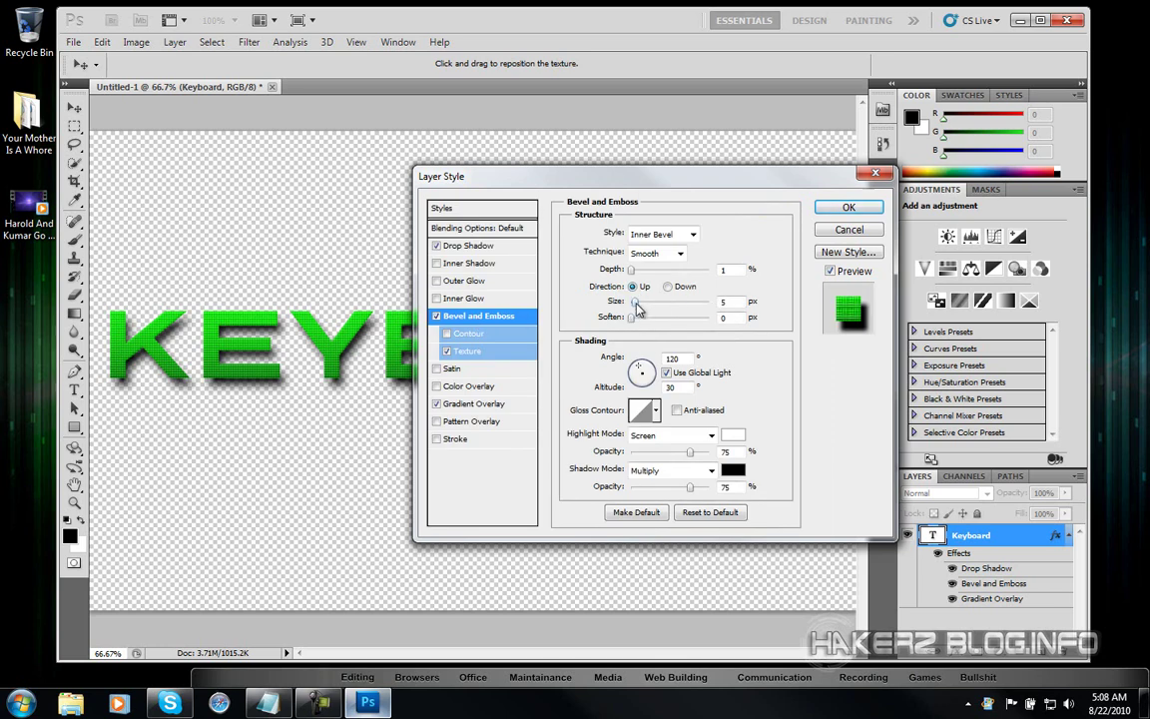
left_click_drag(636, 304, 673, 305)
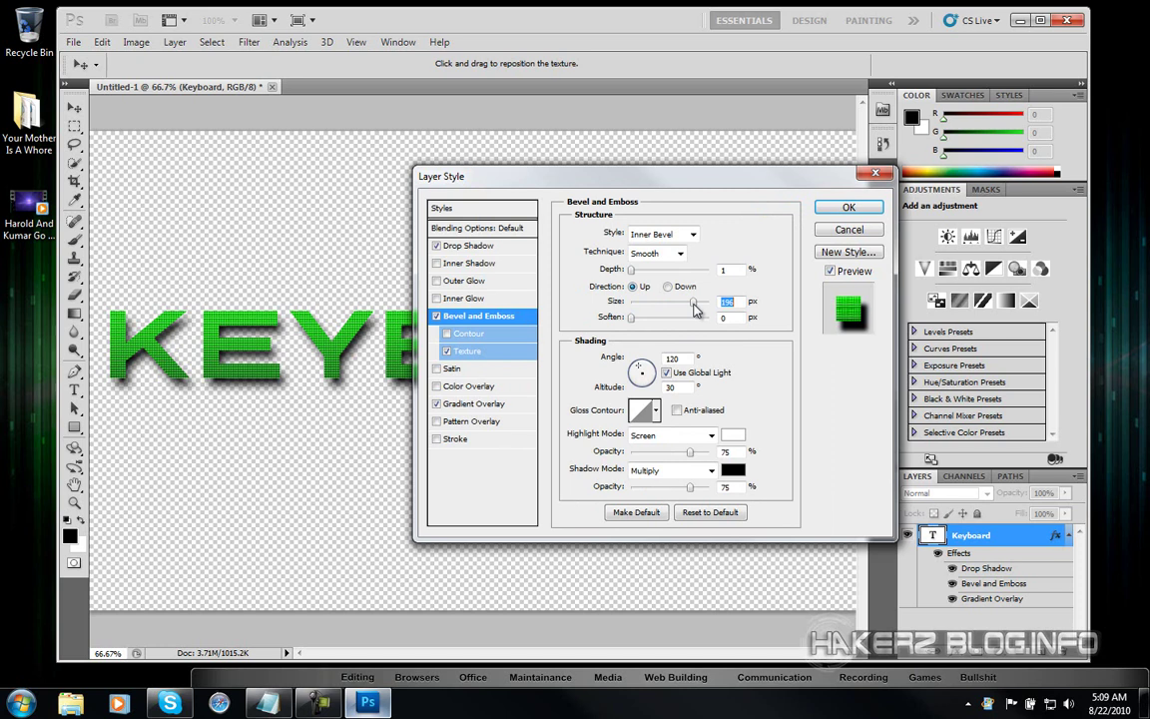
left_click_drag(696, 310, 665, 308)
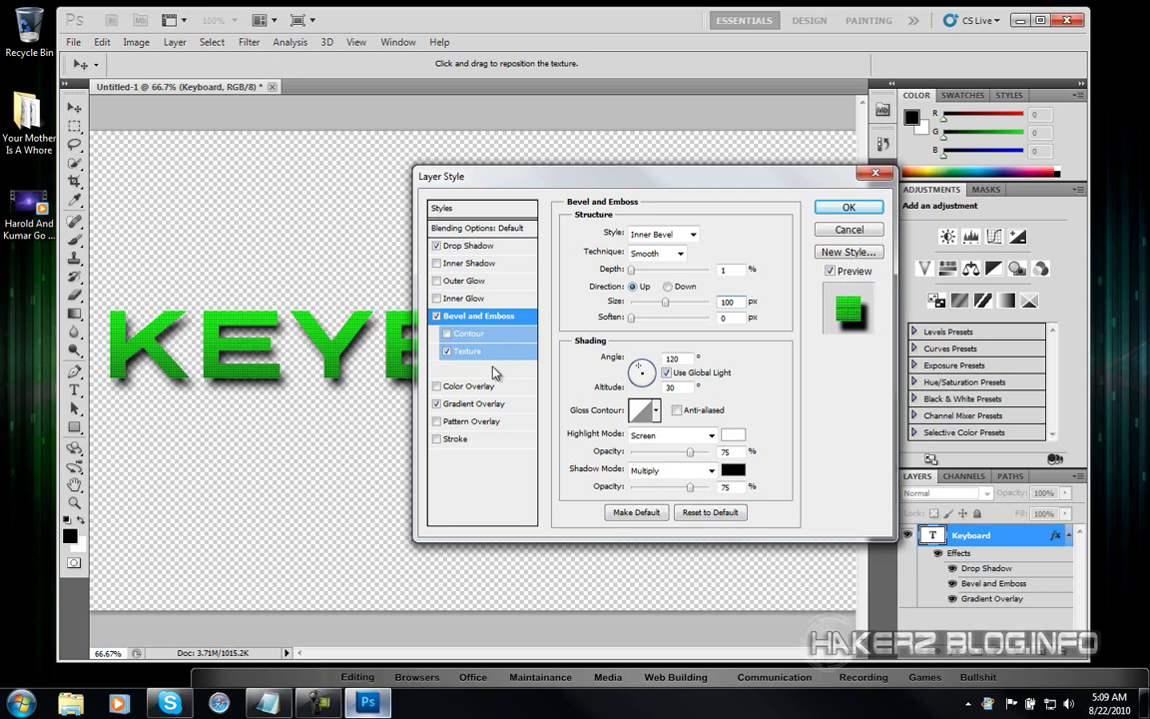
Step: Add a white 10 px stroke around the KEYBOARD letters
left_click(438, 440)
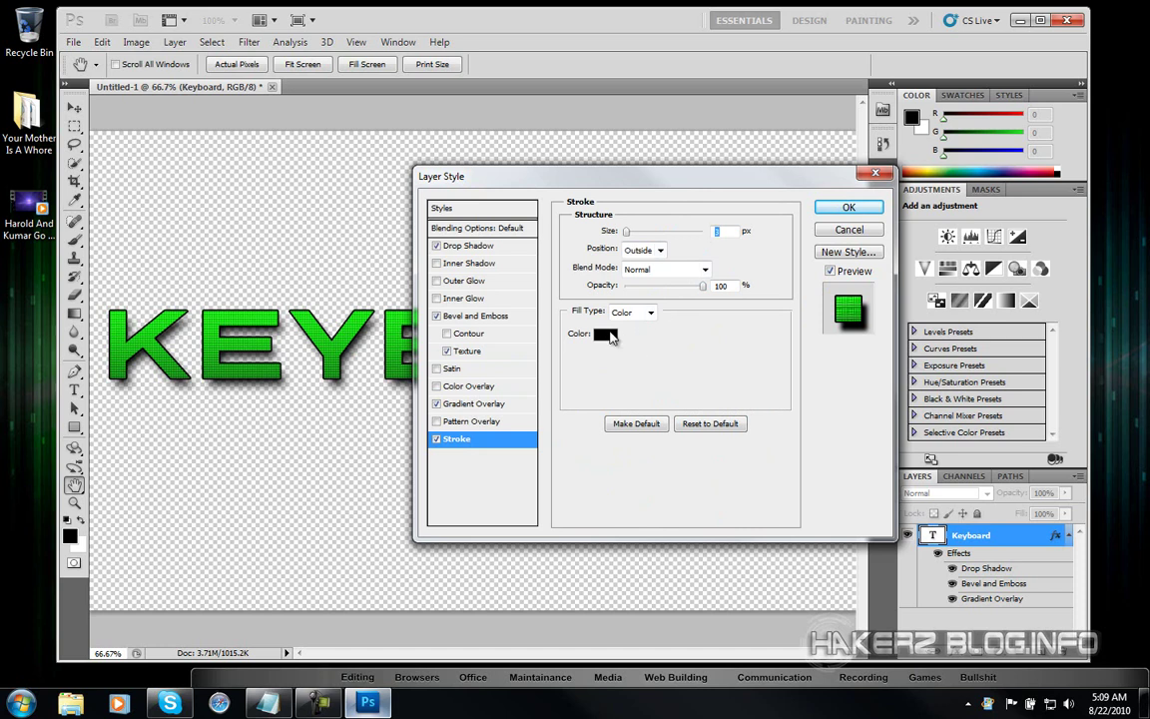
left_click(605, 333)
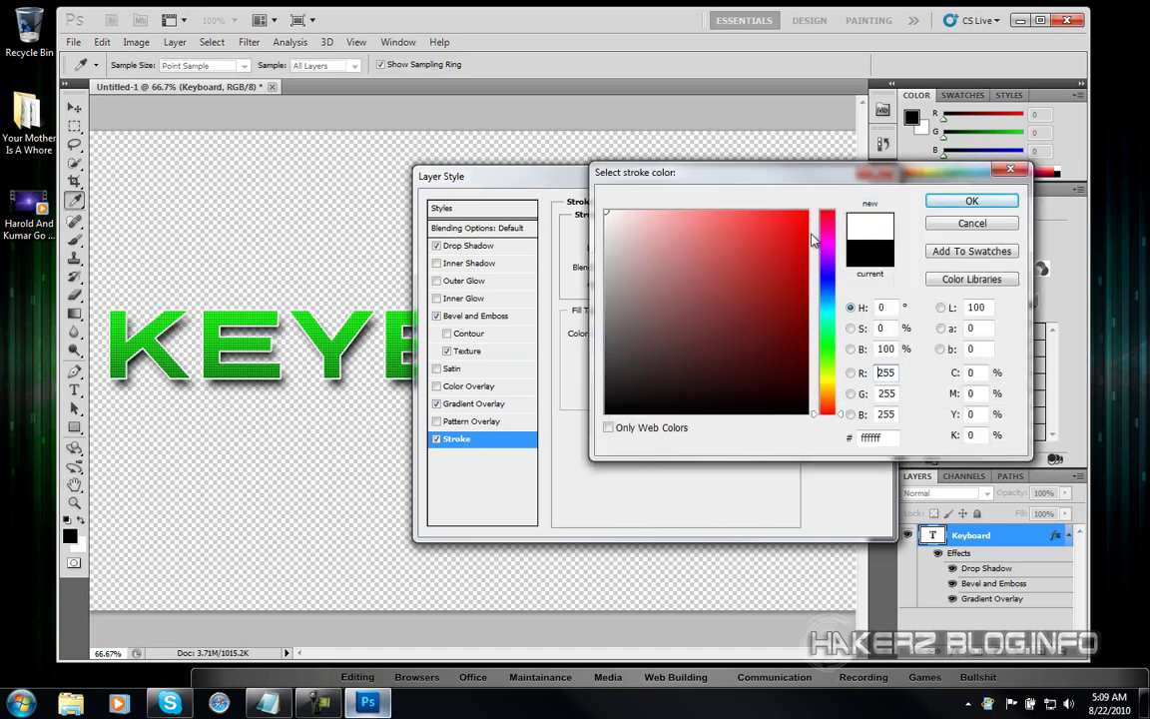
key("space")
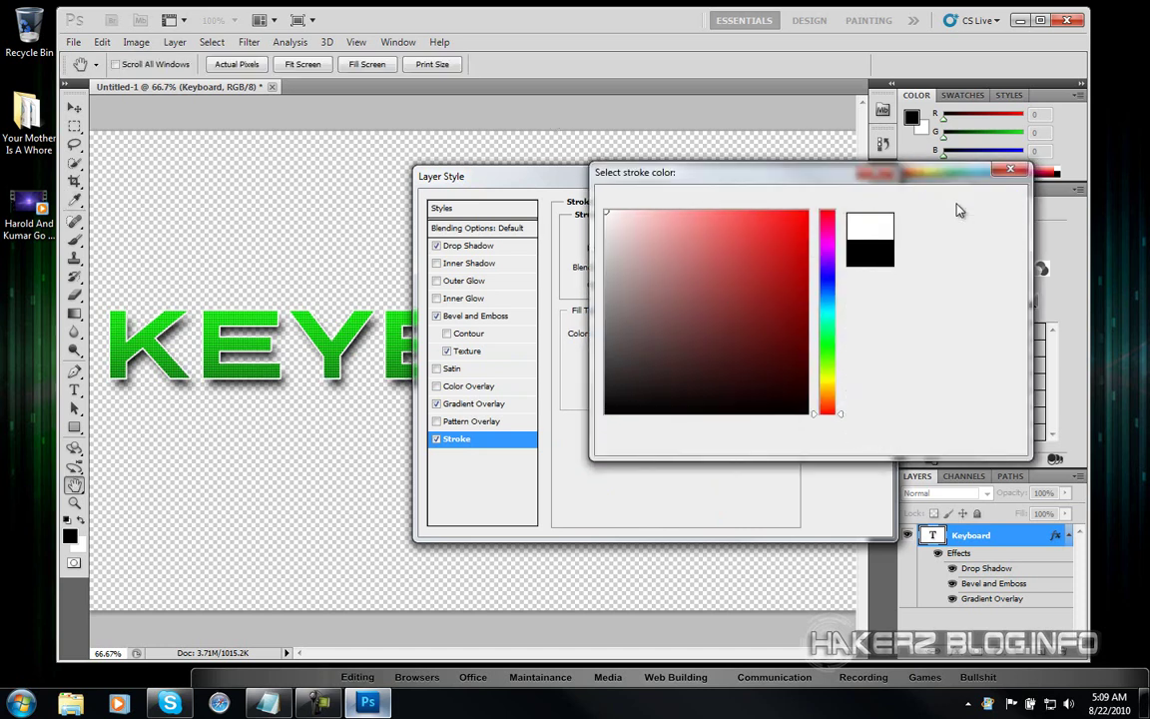
left_click(956, 210)
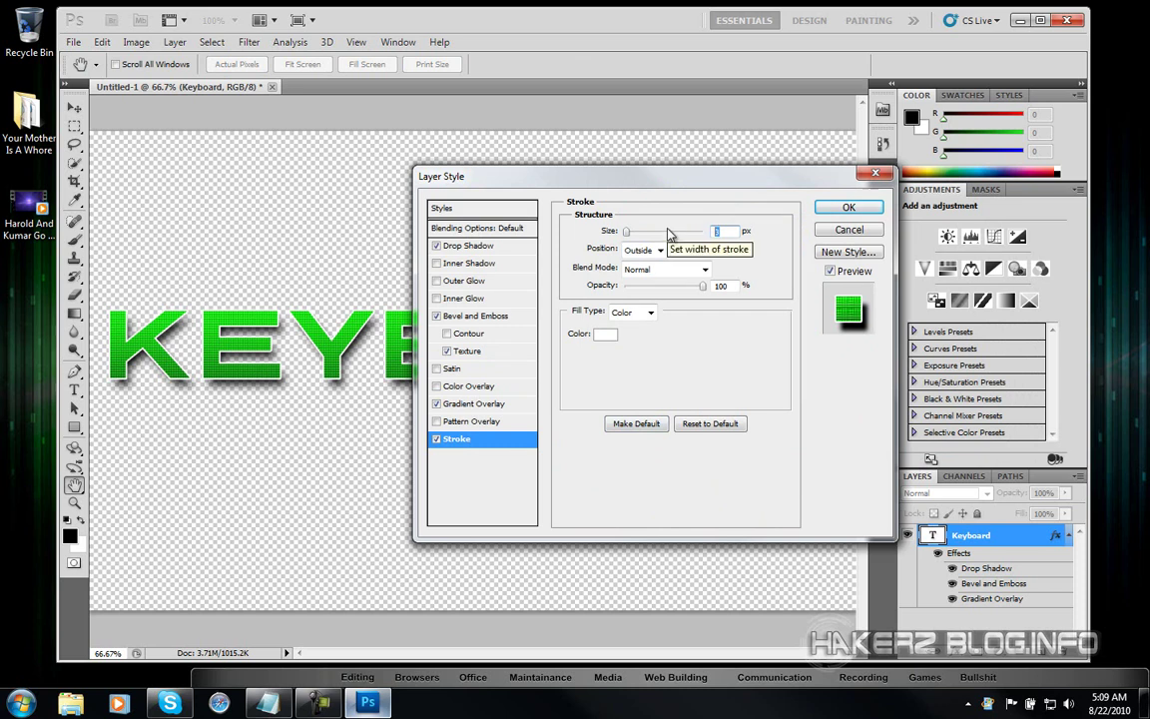
type("10")
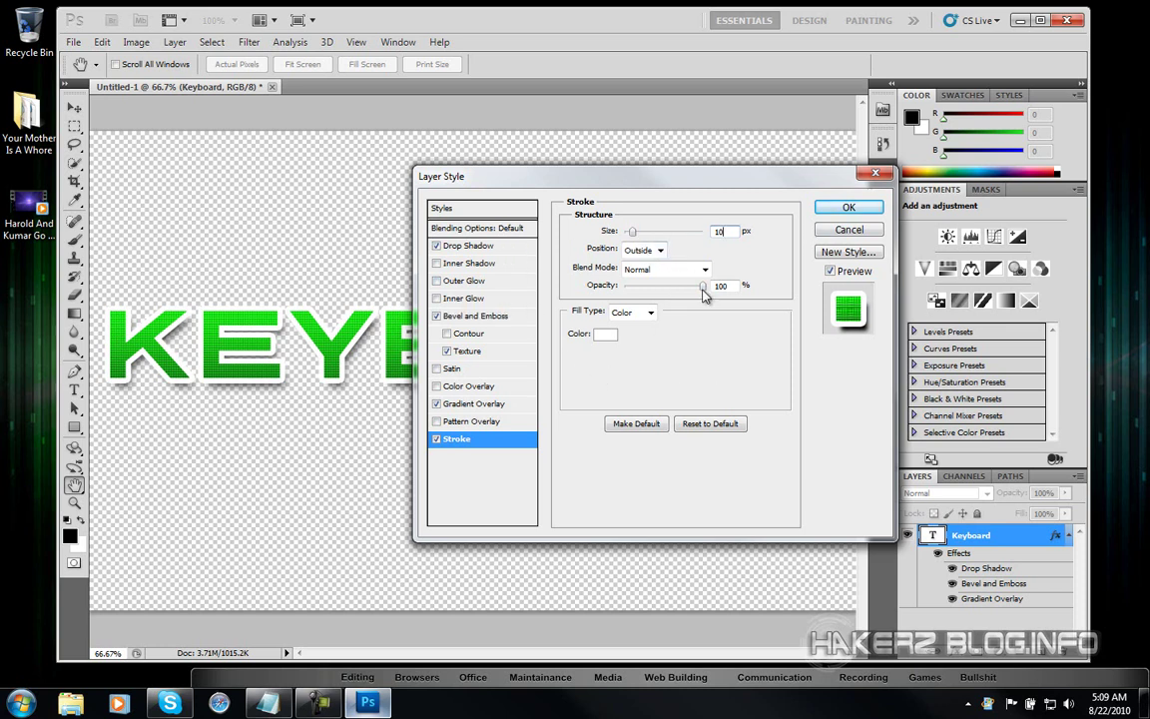
left_click(721, 286)
left_click(455, 210)
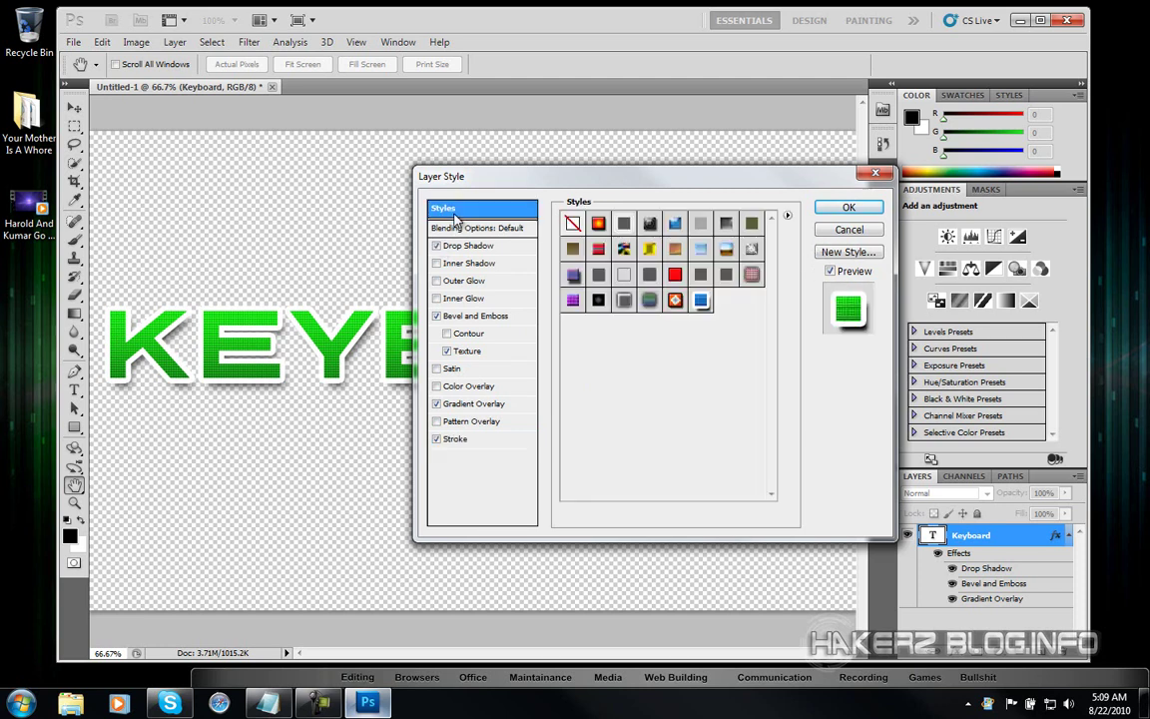
Step: Cancel the new style, apply the blue square-textured preset instead of the orange one, and accept the layer style
left_click(829, 252)
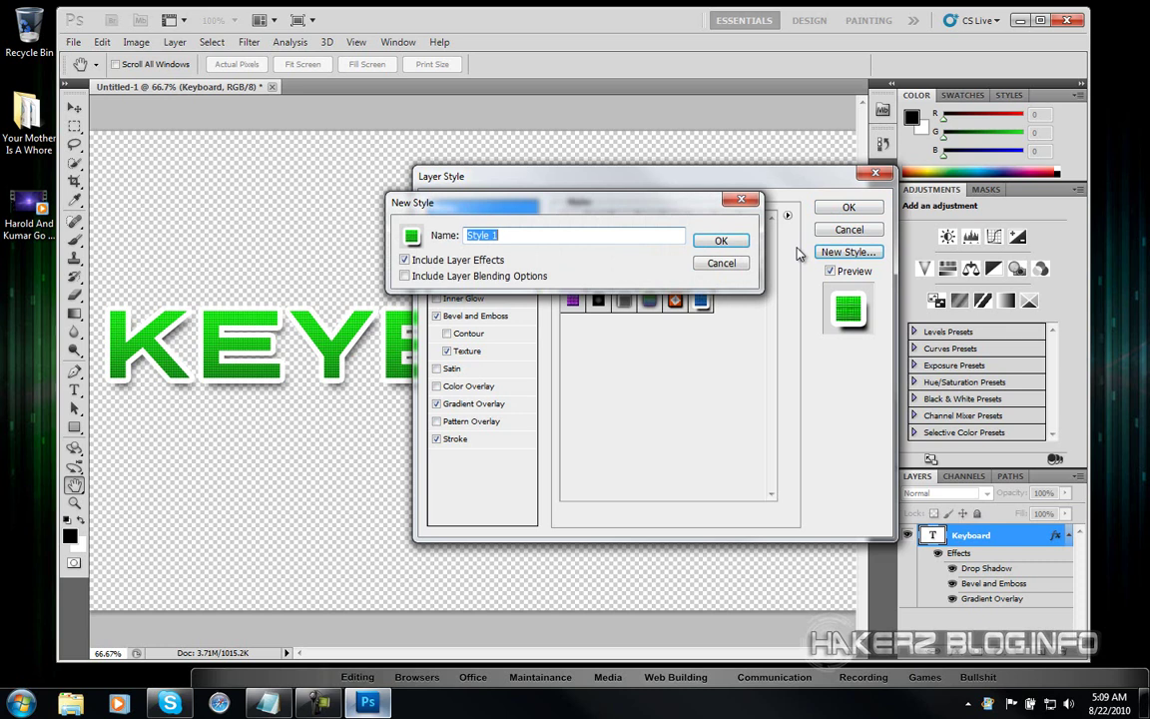
left_click(477, 276)
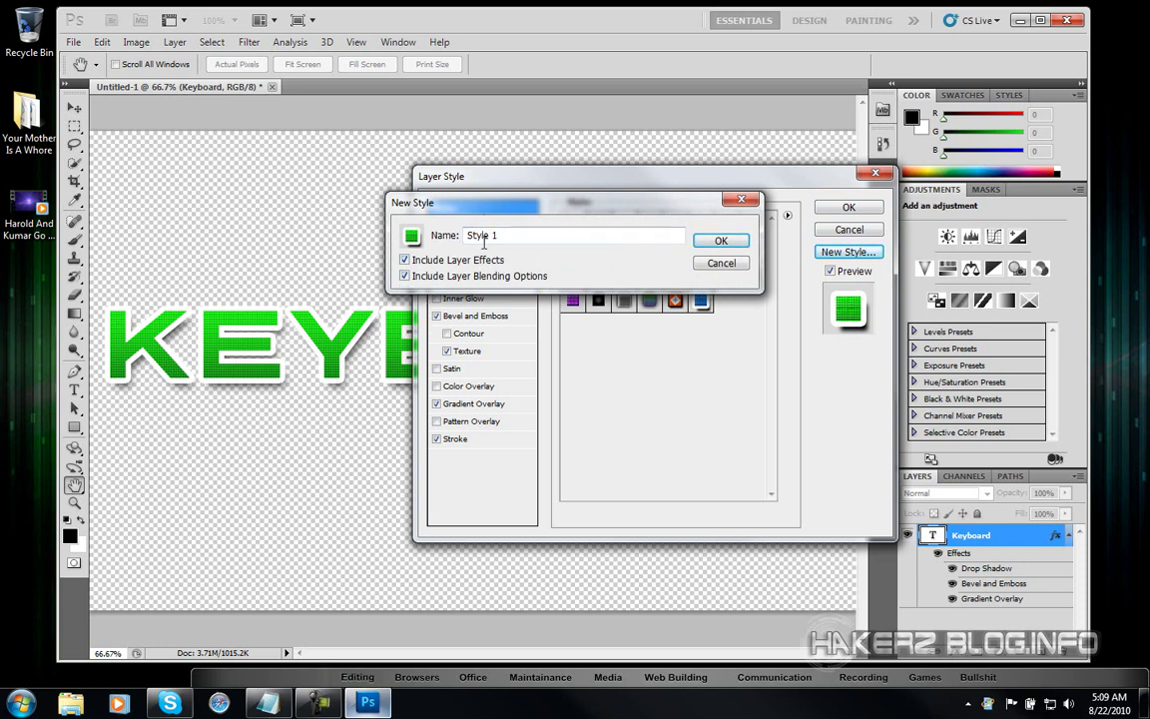
left_click(723, 263)
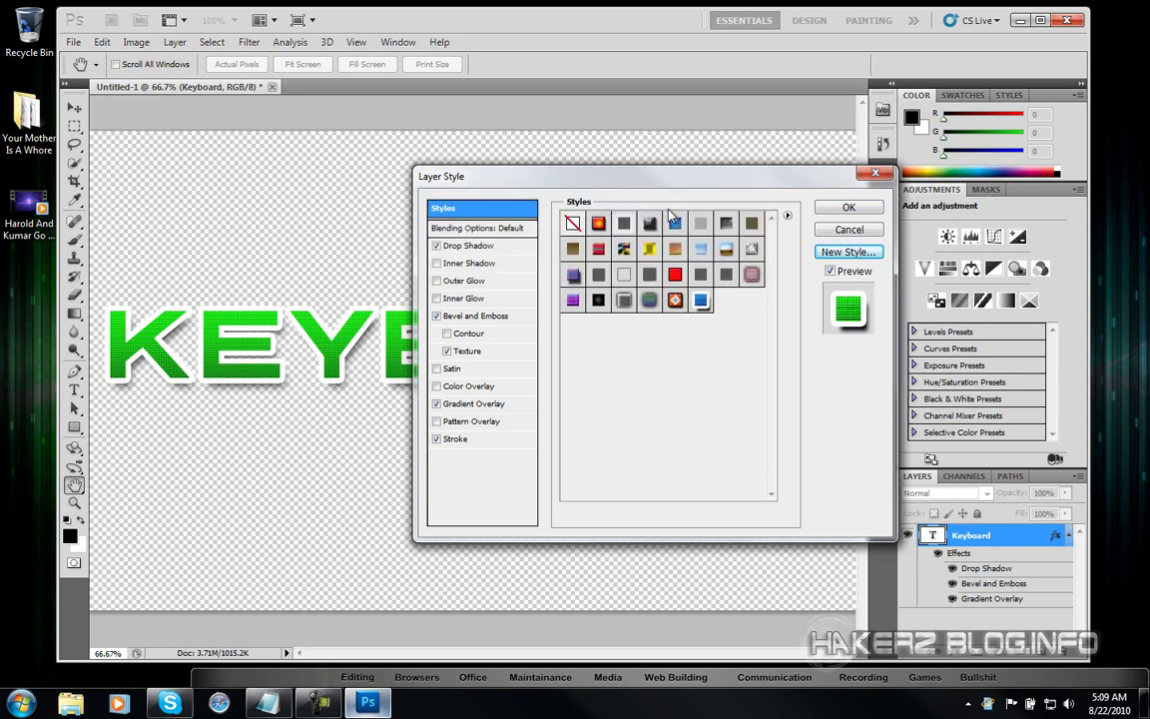
left_click_drag(644, 182, 803, 155)
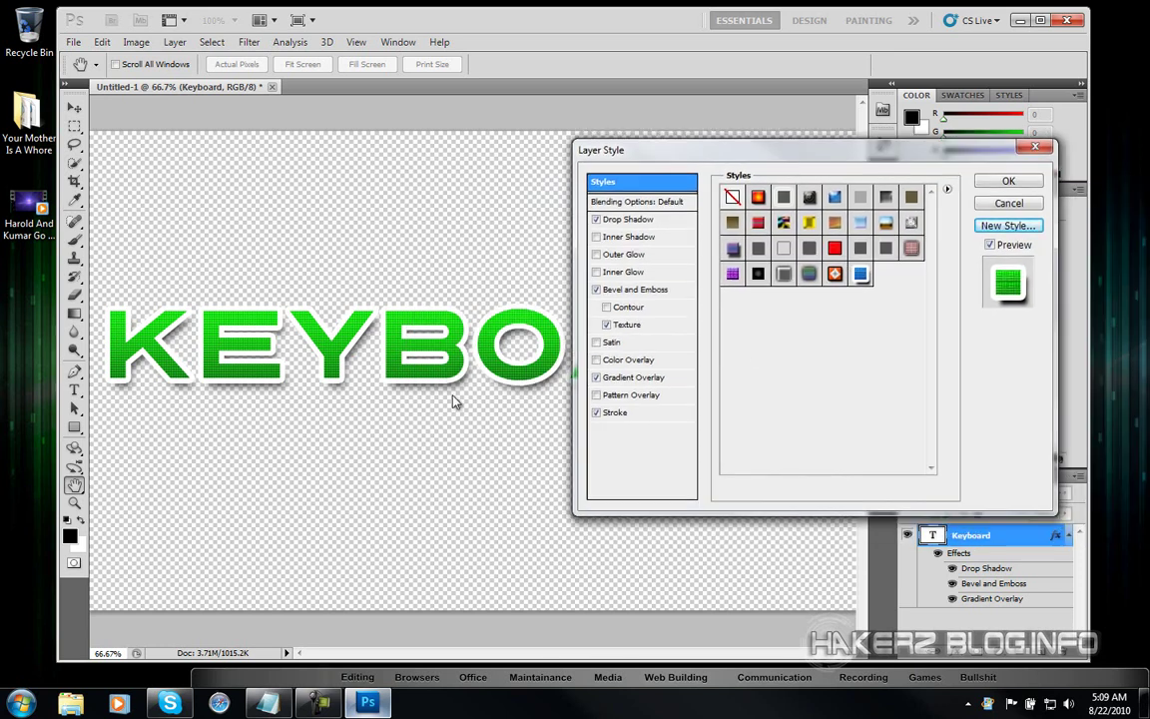
left_click(835, 275)
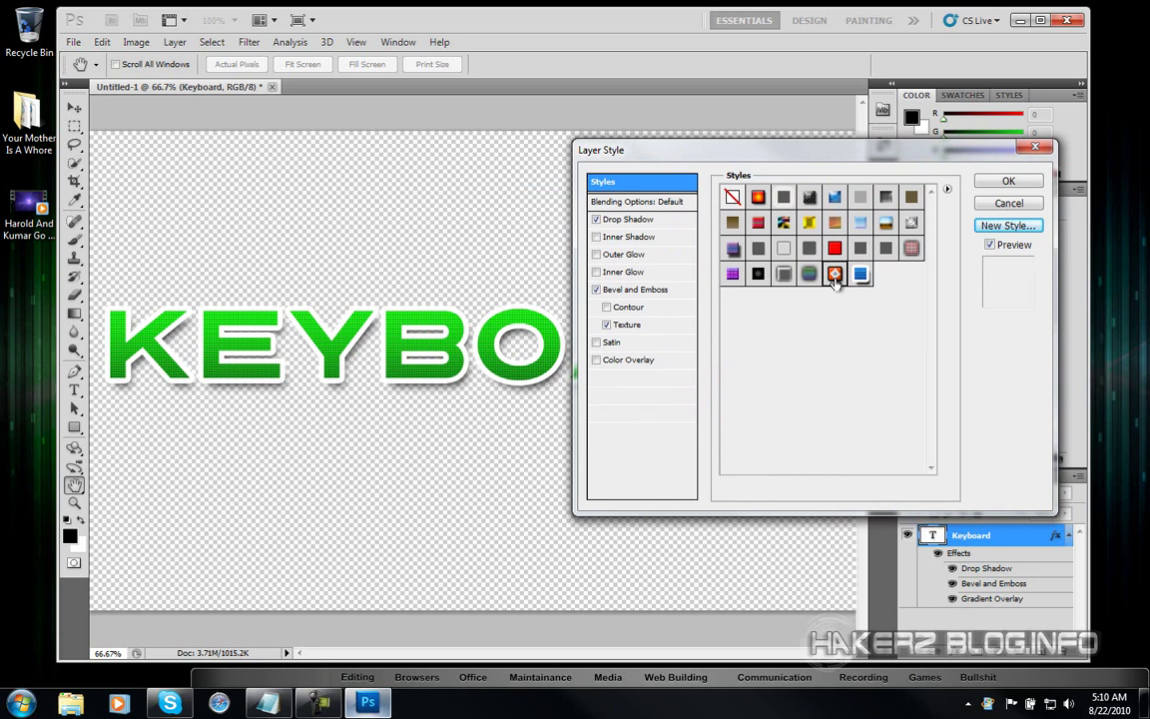
left_click_drag(782, 158, 698, 202)
left_click(776, 311)
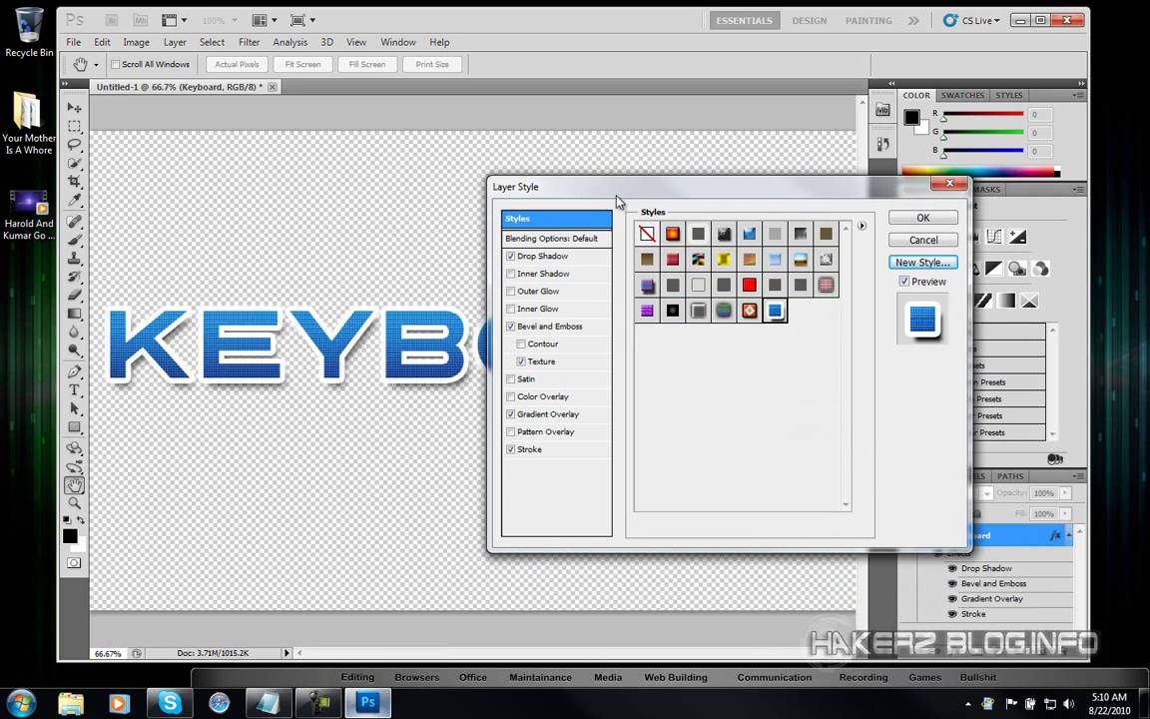
left_click_drag(625, 186, 576, 220)
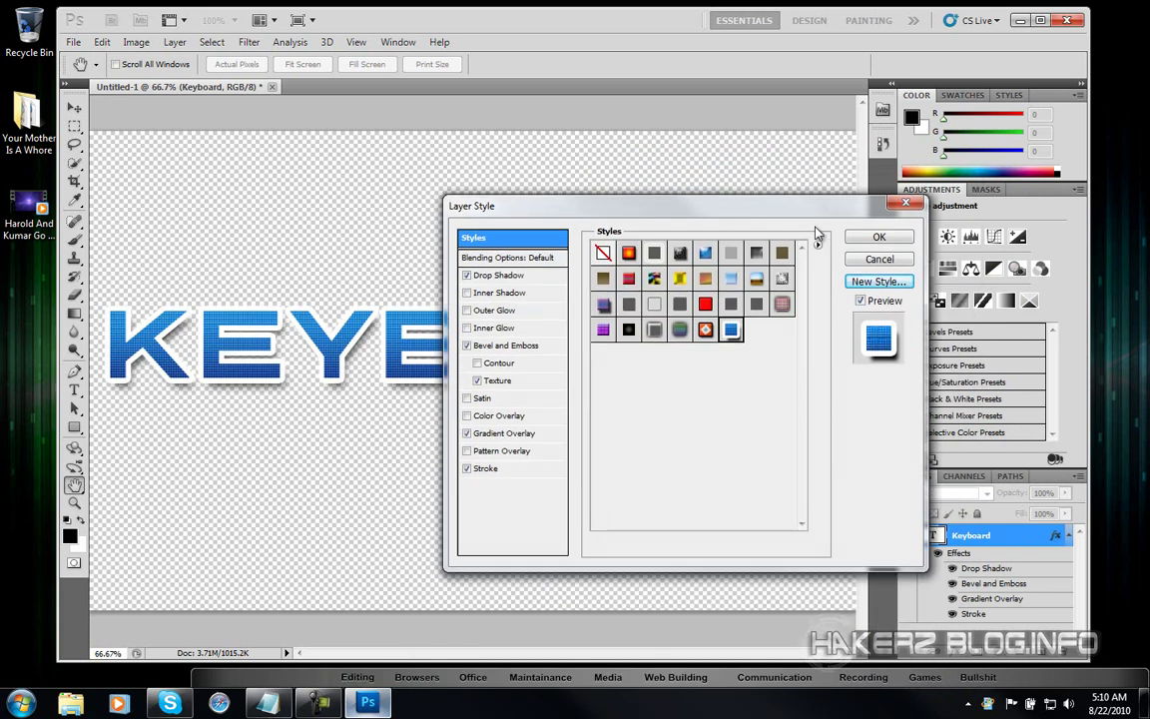
left_click(857, 235)
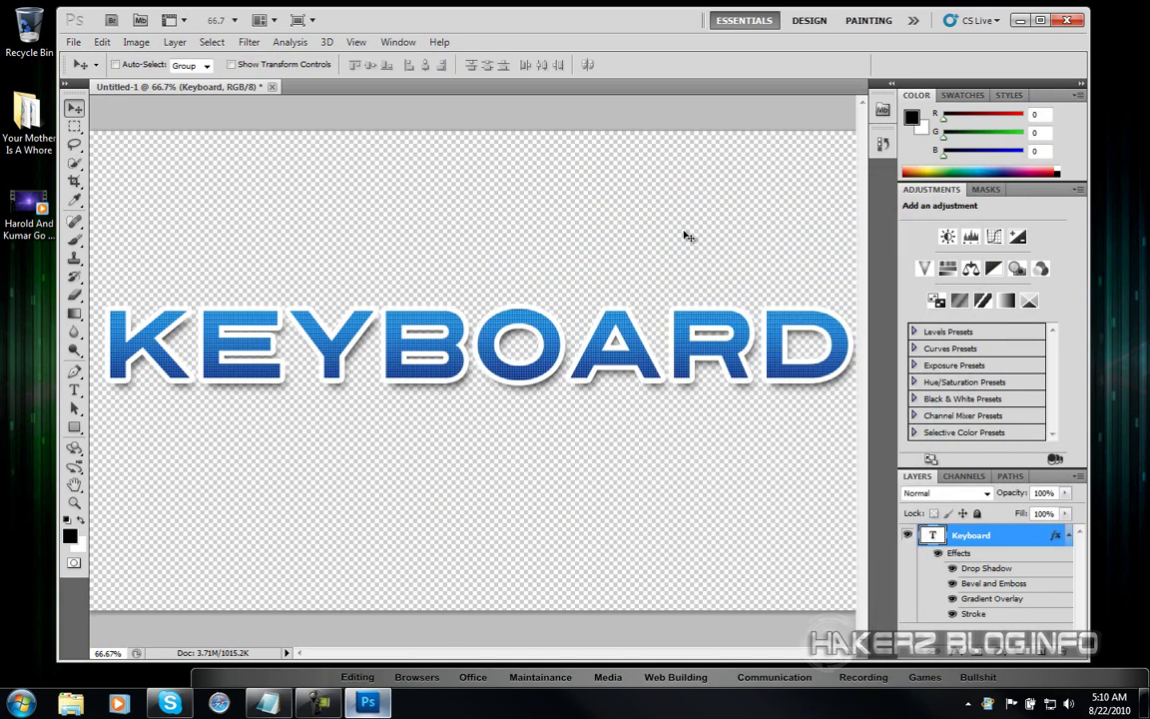
Step: Zoom out and add a new empty layer beneath the KEYBOARD text layer
key("ctrl+minus")
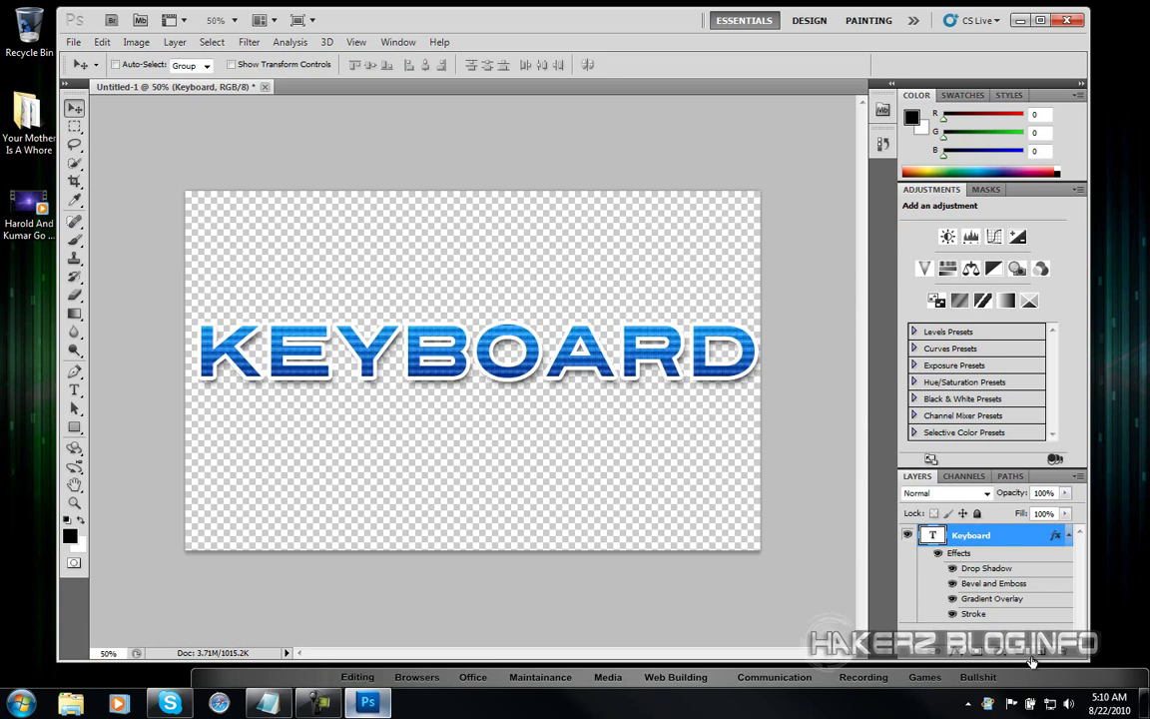
left_click(1036, 651)
left_click_drag(976, 537, 987, 621)
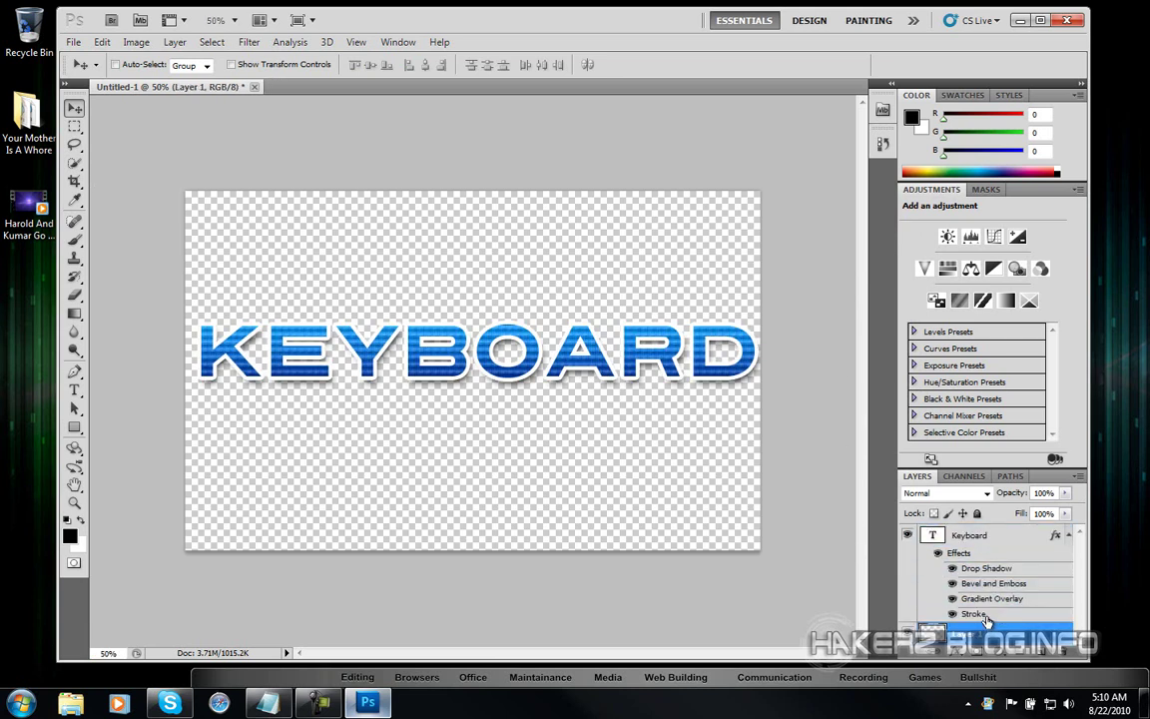
Step: Place the Colorful Smoke picture from the Pictures library and stretch it to fill the canvas
left_click(73, 42)
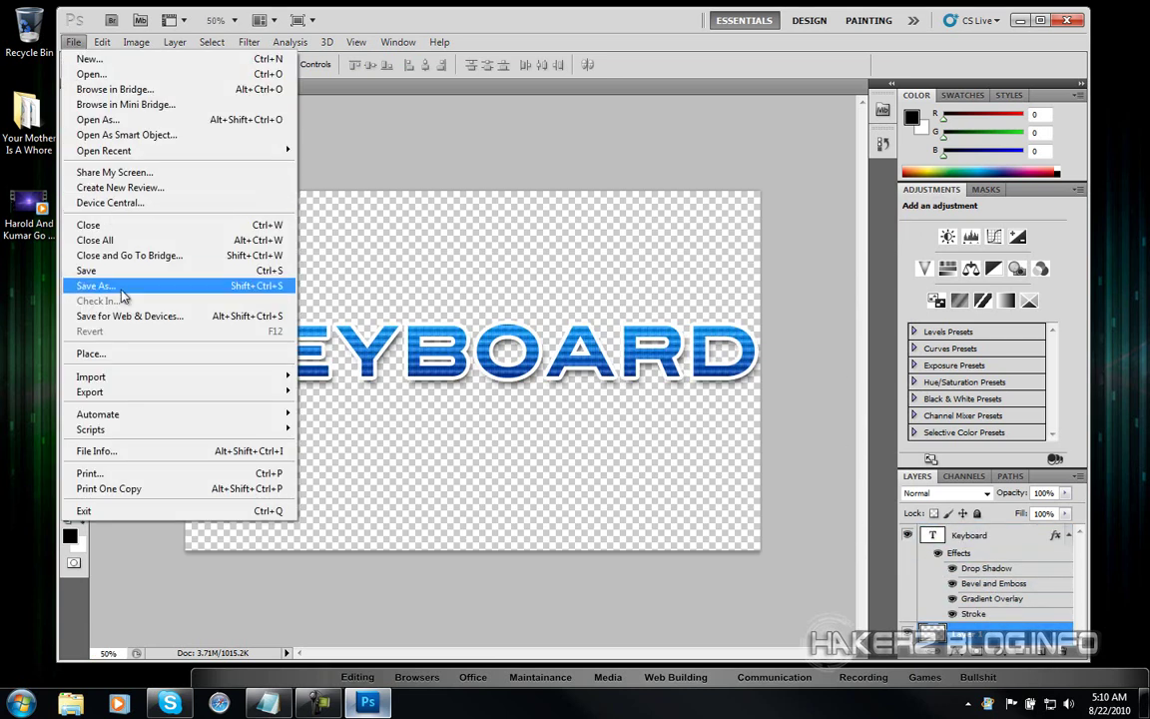
left_click(114, 354)
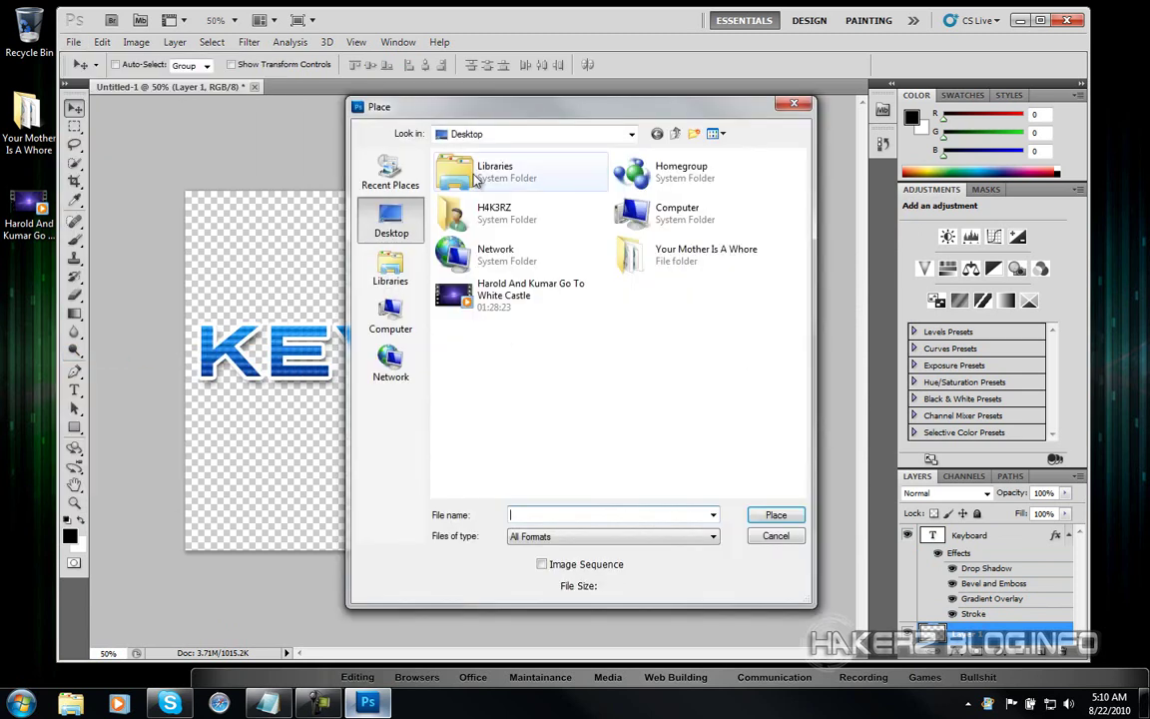
double_click(475, 178)
double_click(498, 222)
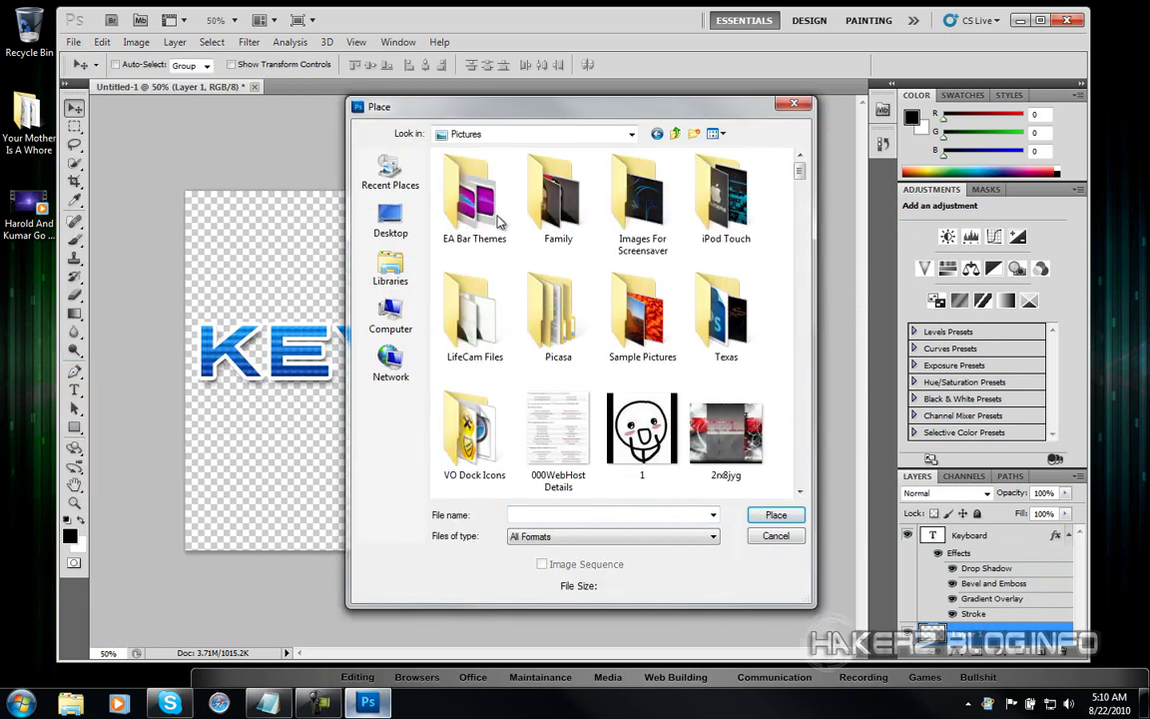
left_click_drag(799, 172, 798, 259)
double_click(736, 184)
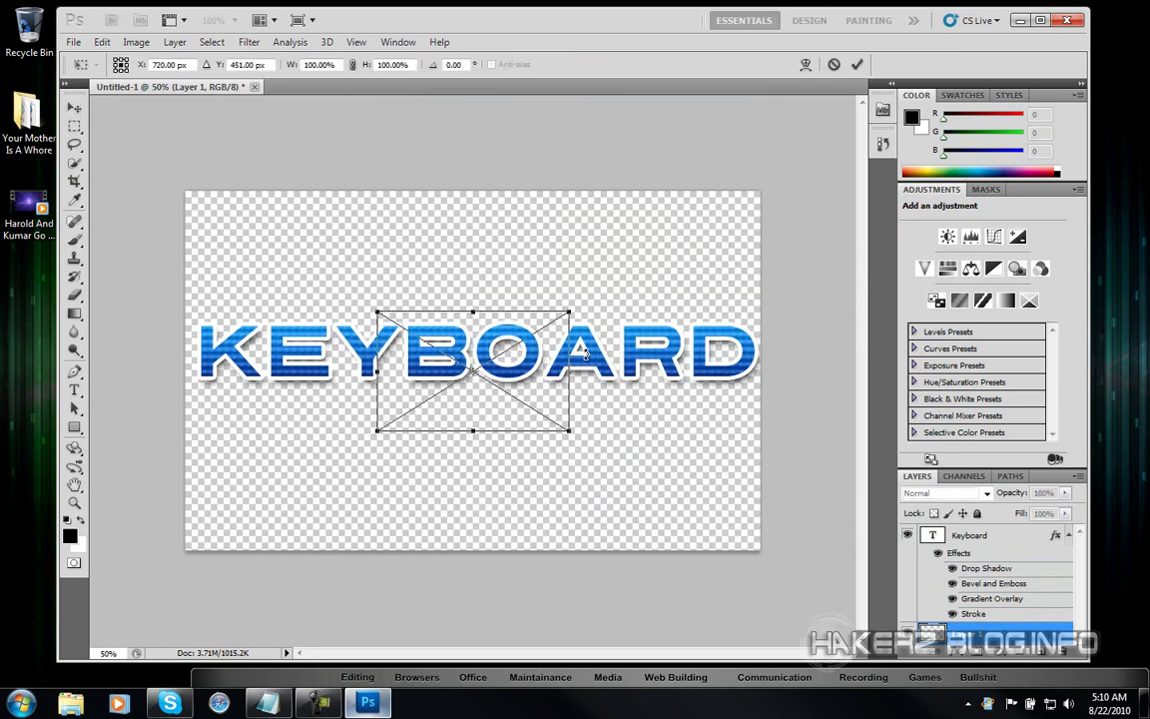
left_click_drag(569, 312, 759, 191)
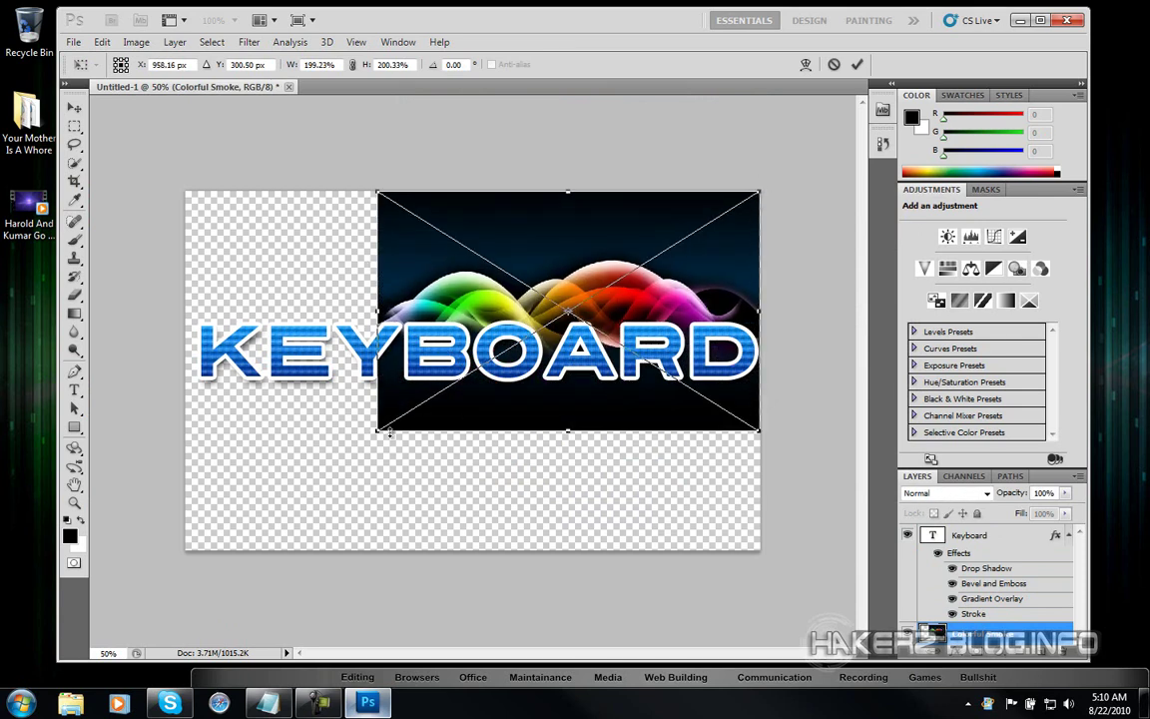
left_click_drag(379, 433, 186, 559)
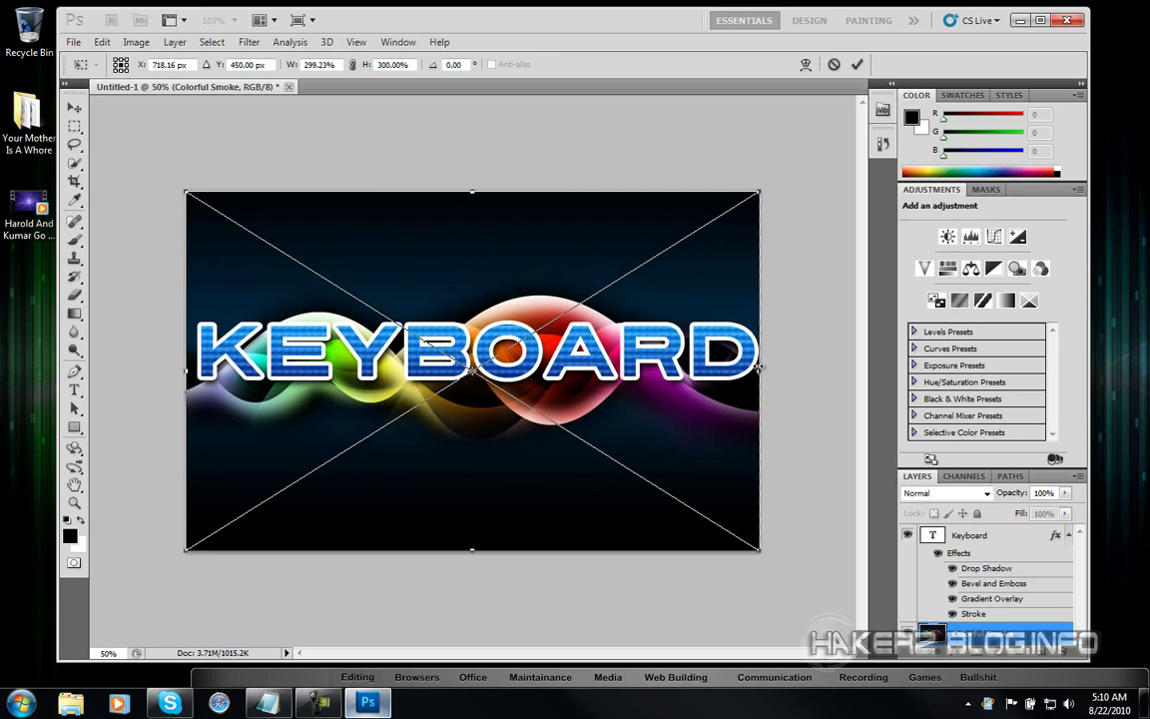
Step: Commit the smoke image, nudge the KEYBOARD text into place, zoom to 66.7%, and minimize Photoshop
key("Return")
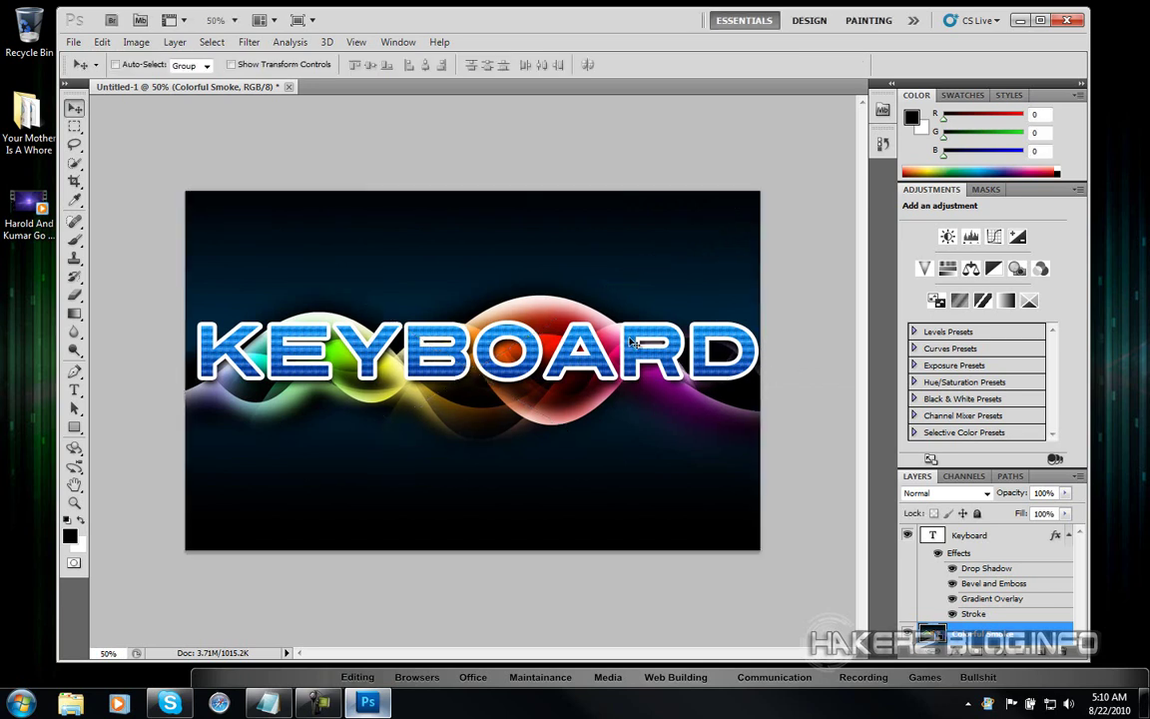
left_click(958, 536)
mouse_move(405, 368)
left_mouse_down()
mouse_move(396, 297)
mouse_move(395, 361)
left_mouse_up()
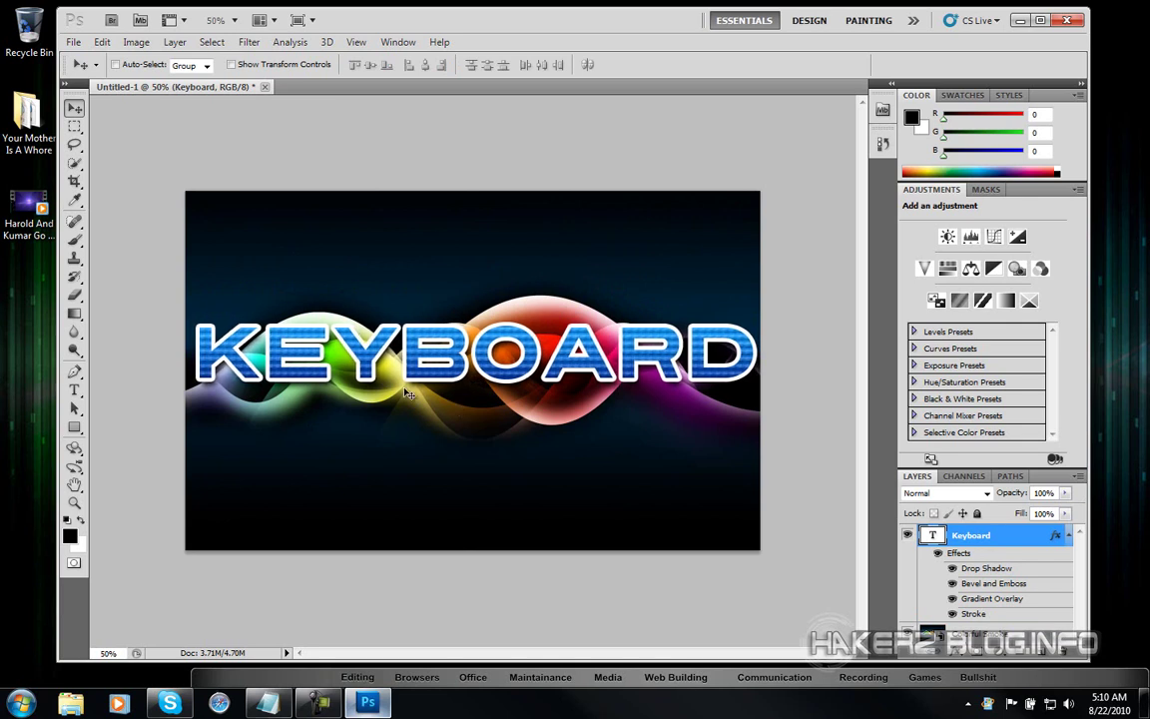
key("ctrl+plus")
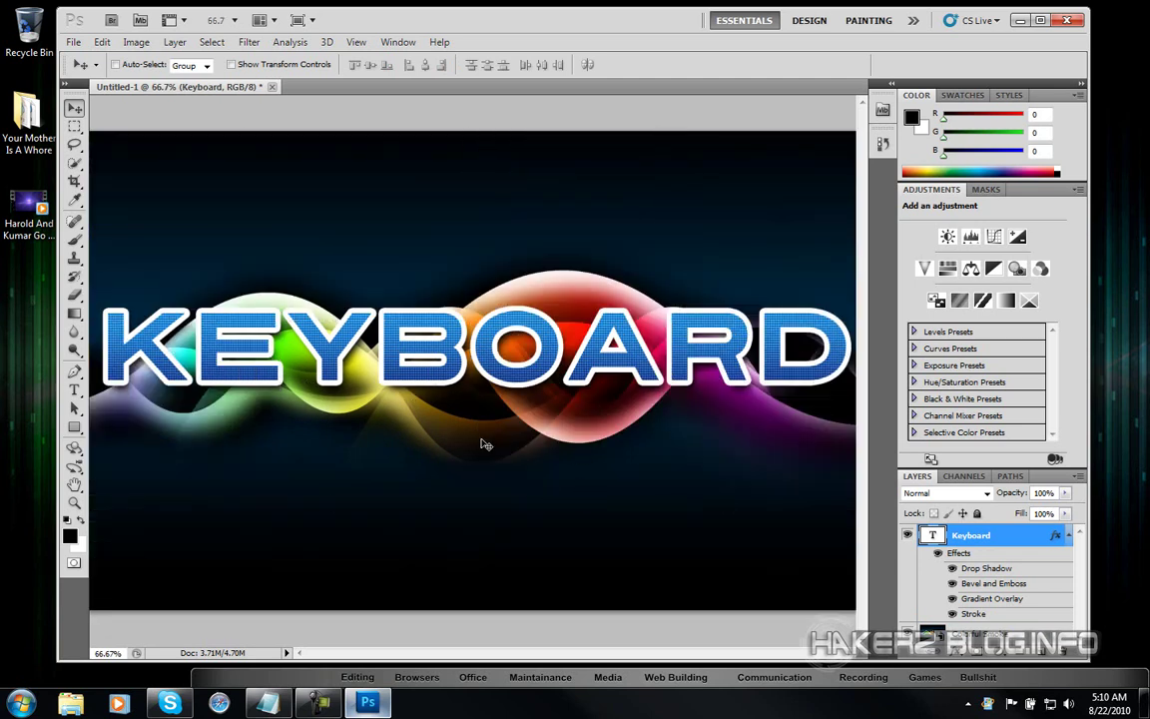
left_click(1023, 21)
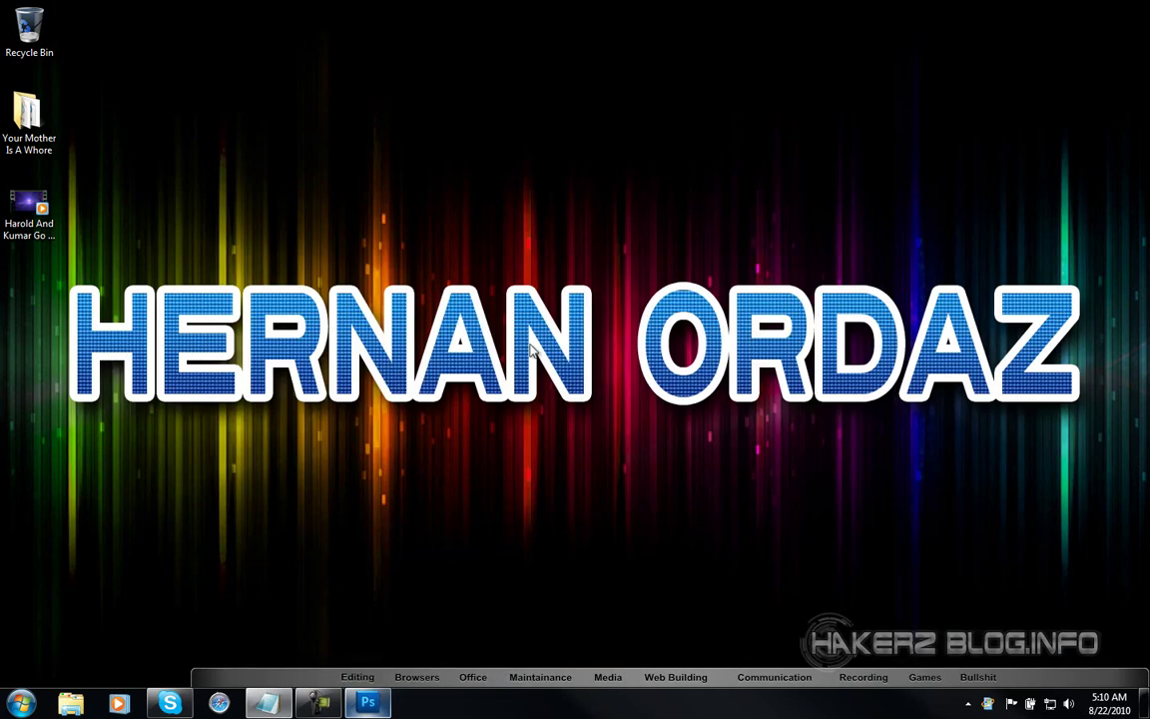